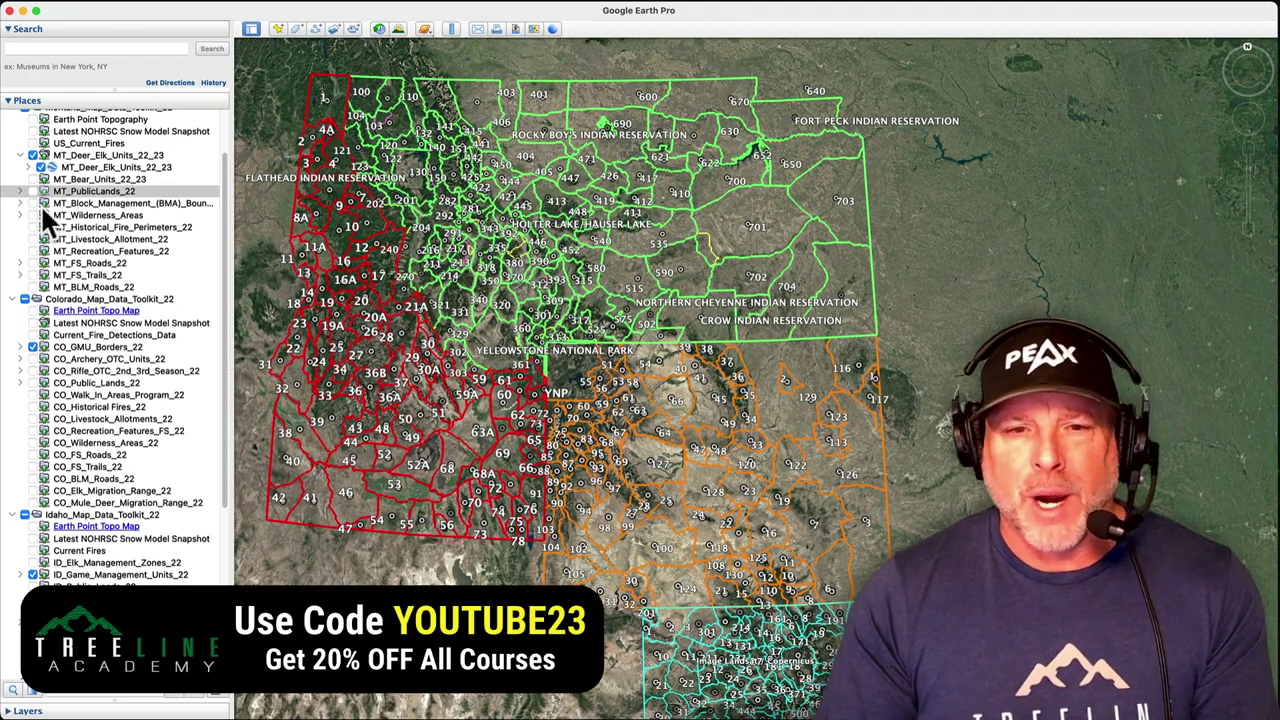
Show MT_PublicLands_22, zoom in to look at nearby public land, then hide it.
click(38, 192)
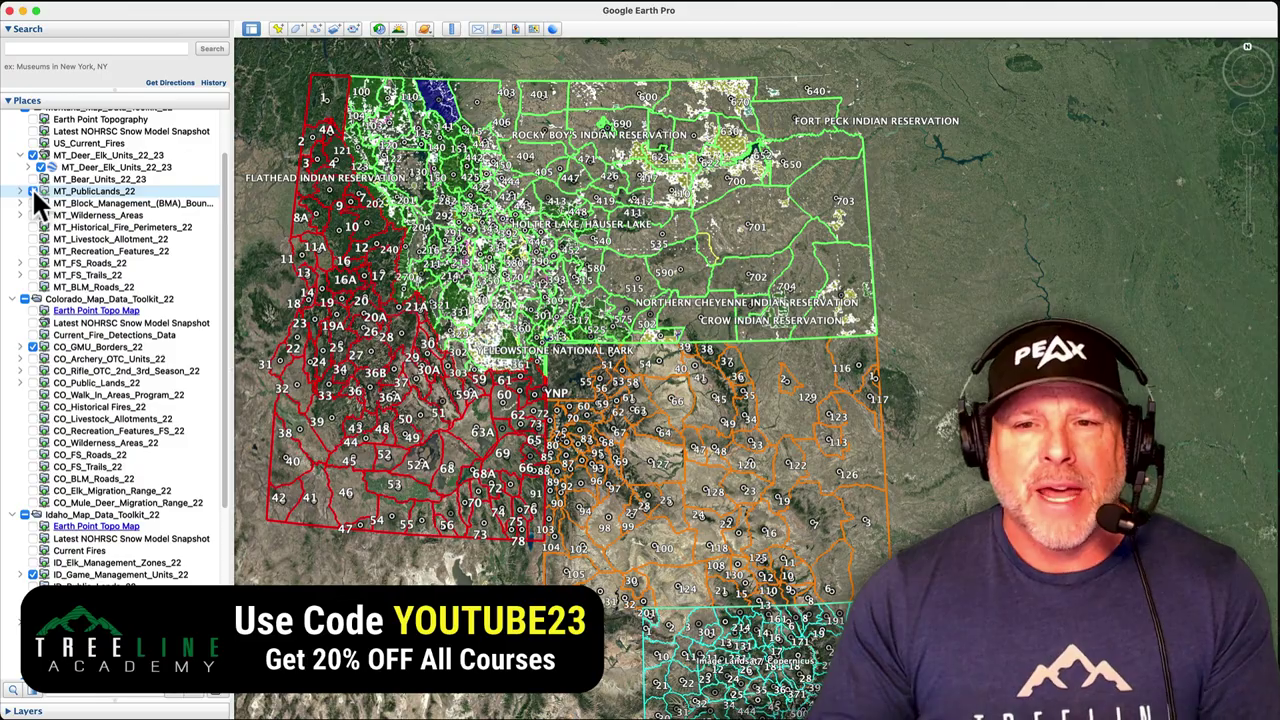
scroll(495, 288, down, 10)
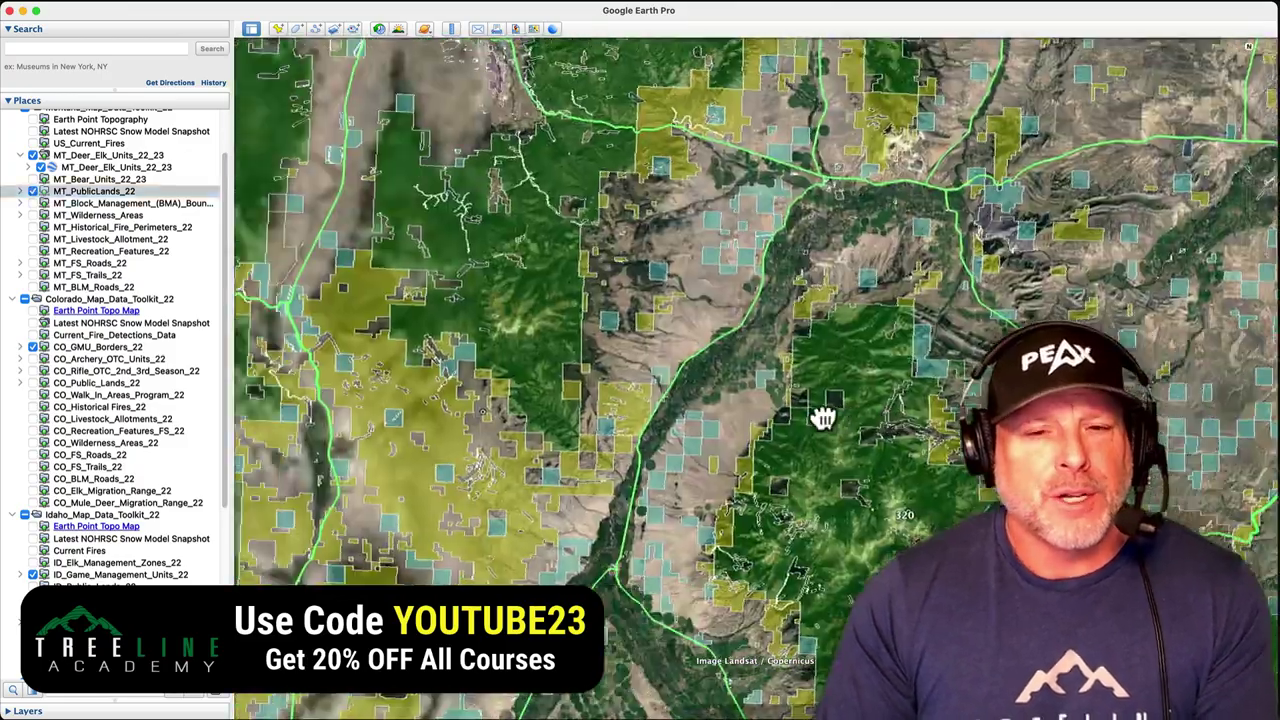
drag(822, 418, 1022, 400)
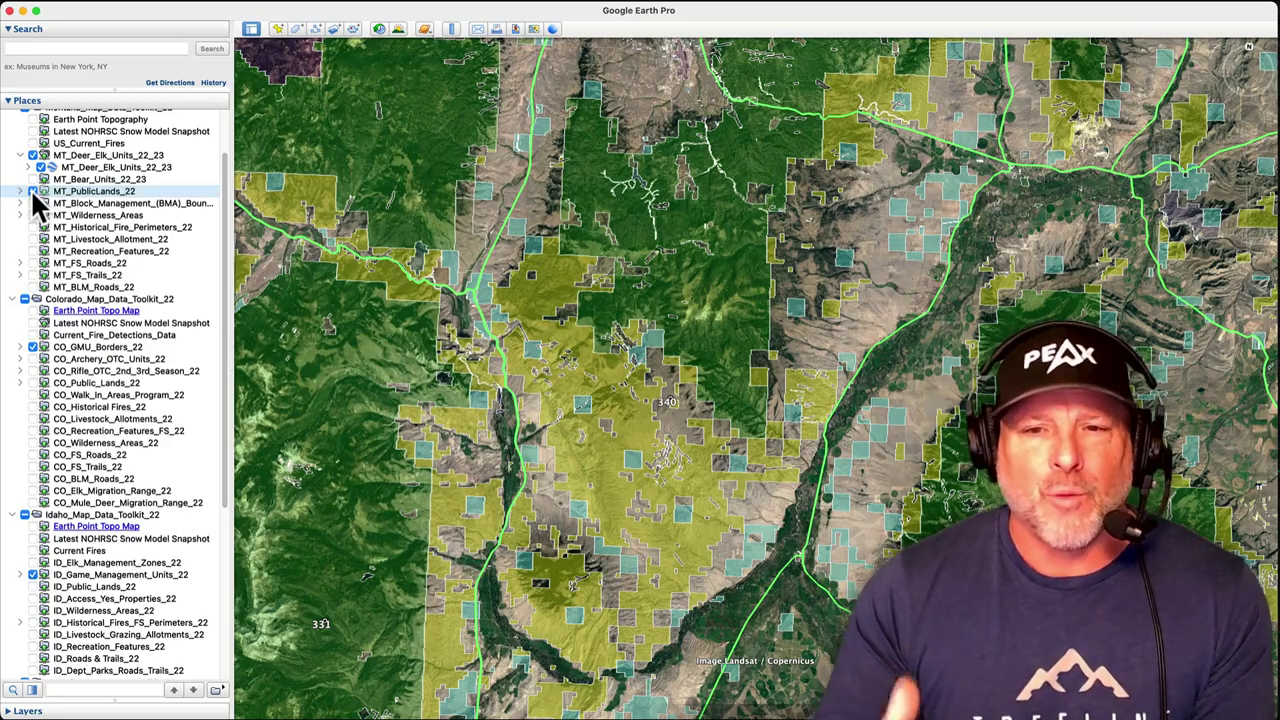
click(33, 191)
Turn on ID_Historical_Fires_FS_Perimeters_22 and pan around the Idaho burn areas toward Wyoming and Colorado.
scroll(663, 391, down, 10)
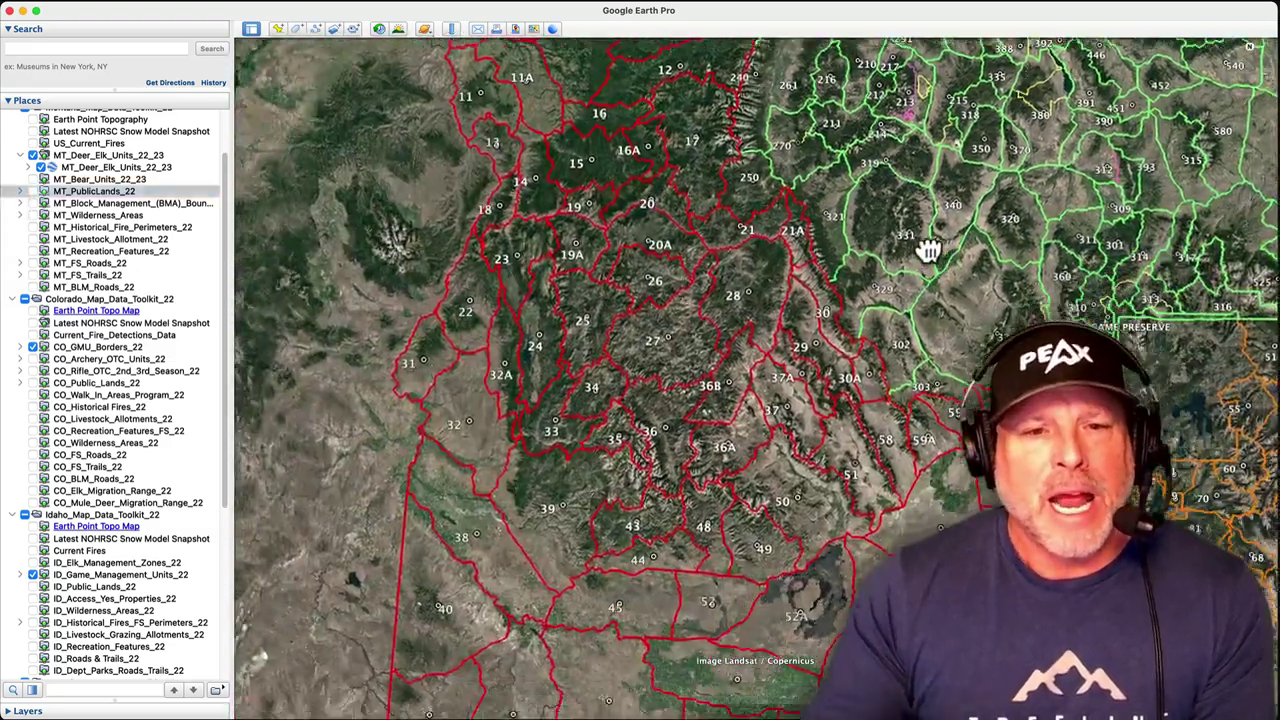
drag(669, 323, 683, 301)
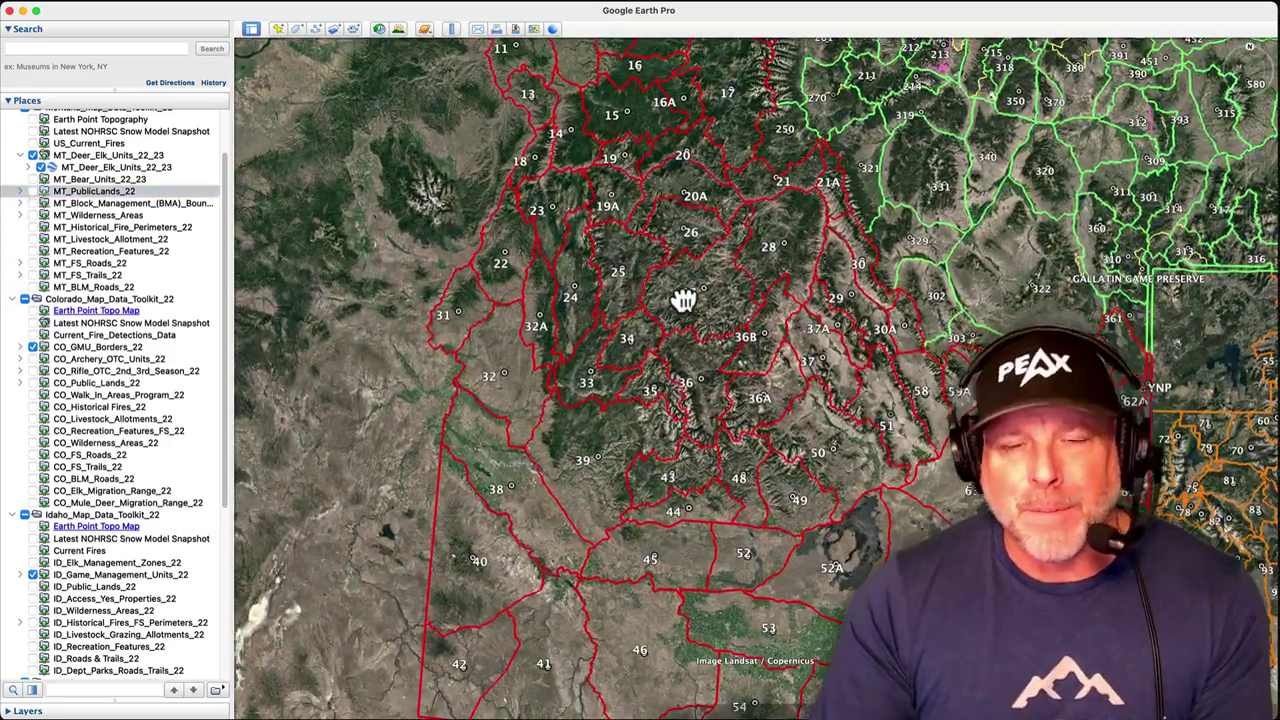
click(33, 622)
drag(678, 422, 700, 485)
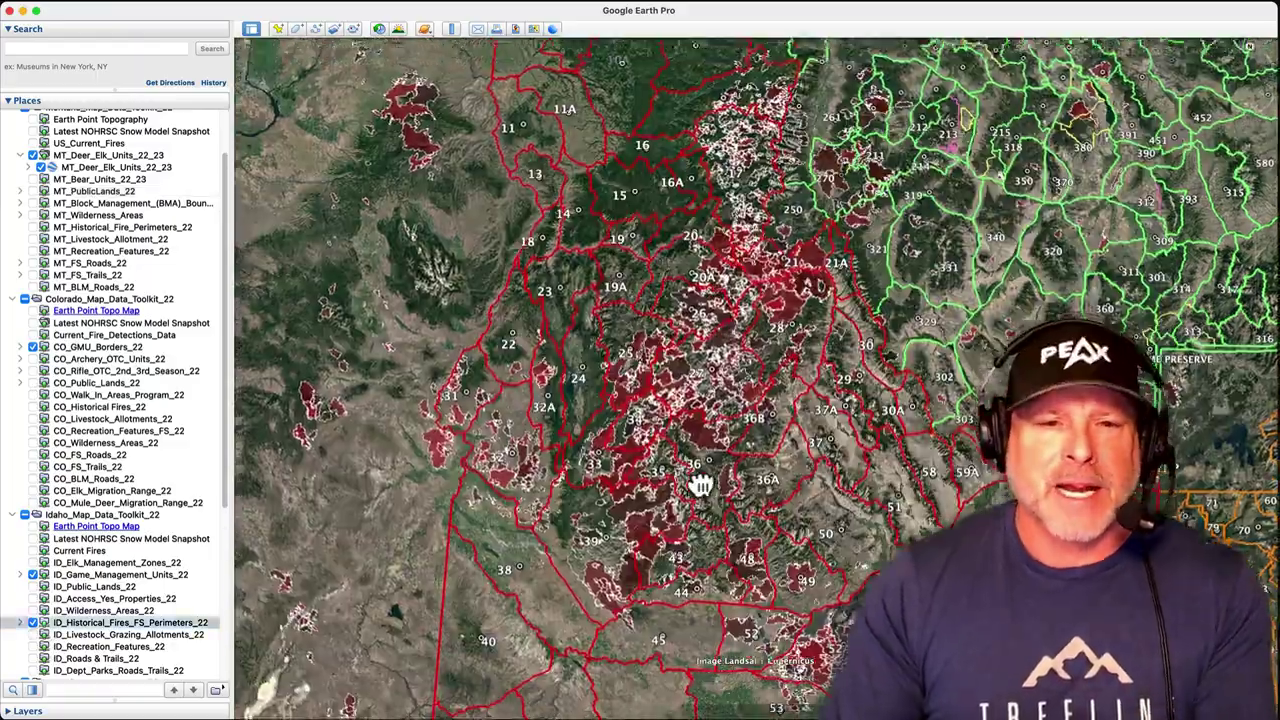
scroll(700, 485, up, 10)
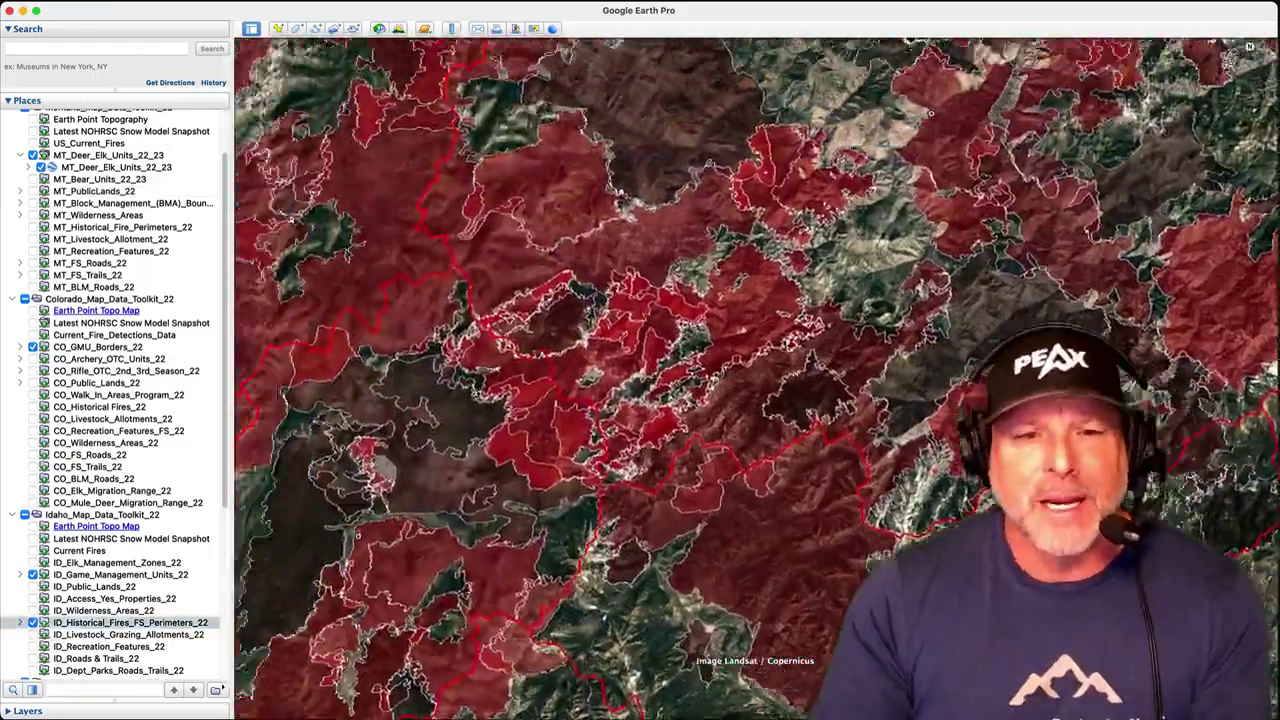
scroll(700, 485, down, 10)
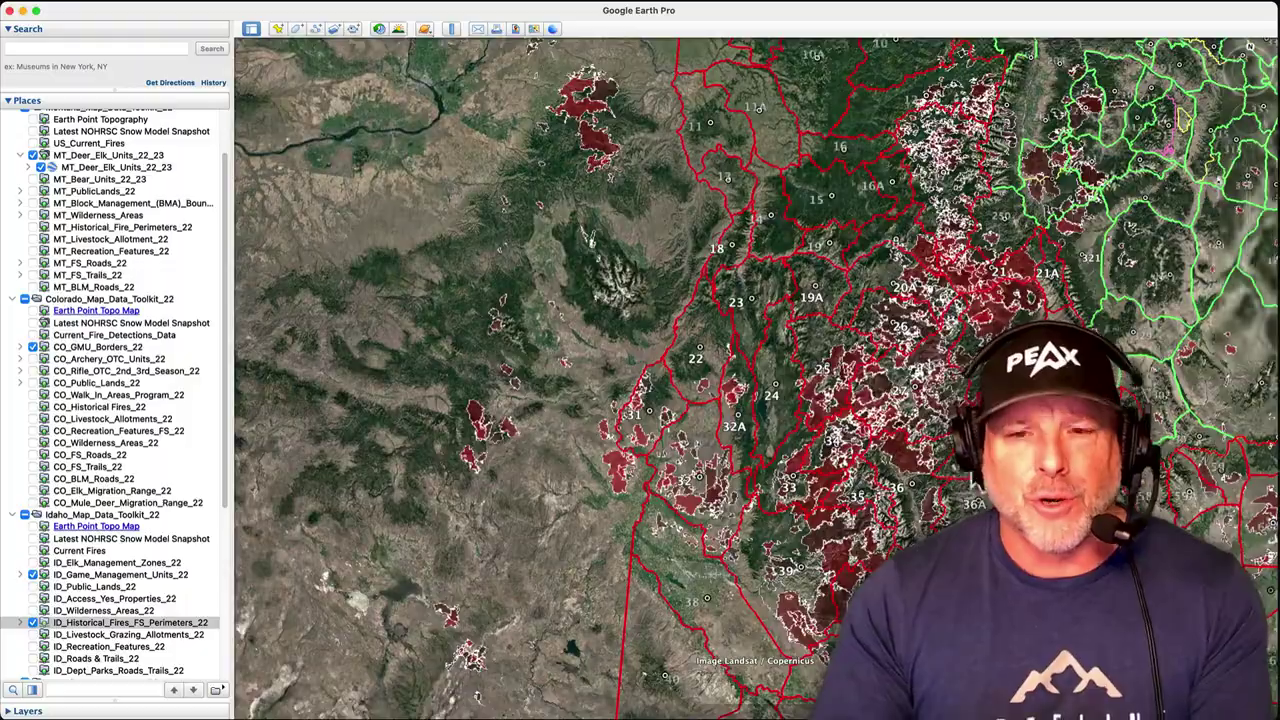
scroll(700, 485, down, 3)
drag(1000, 480, 871, 360)
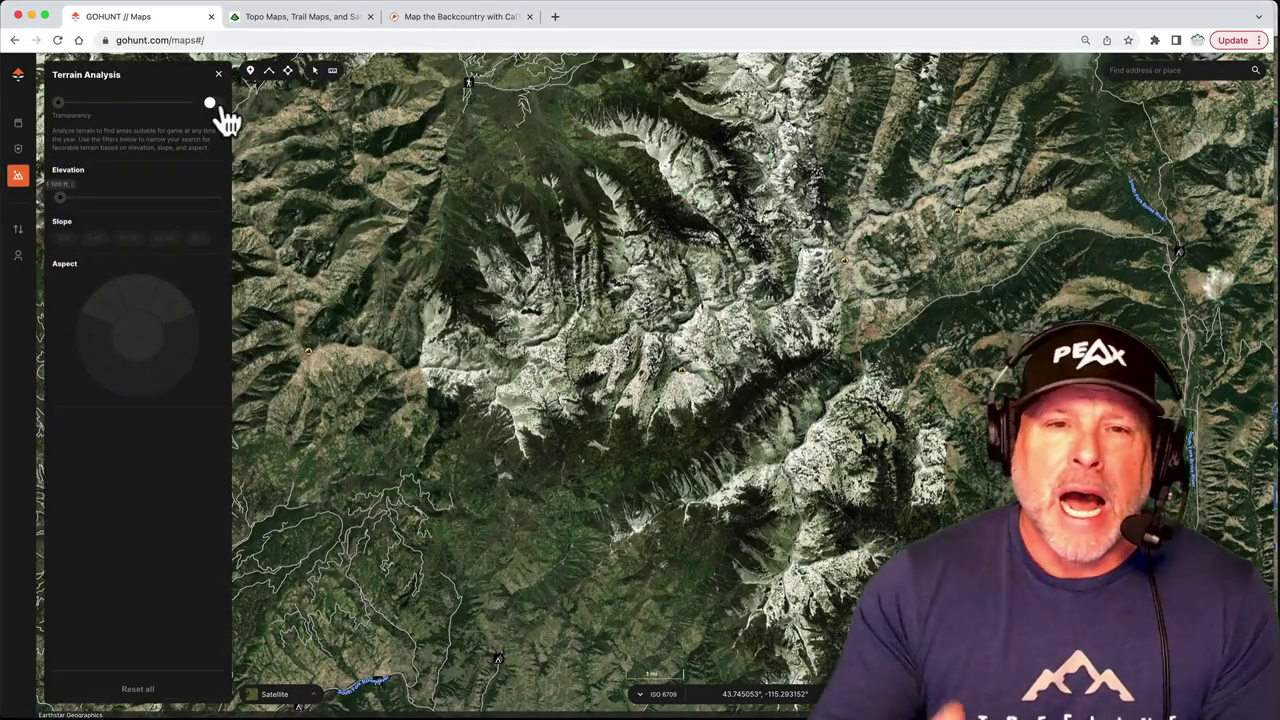
Turn on GoHunt Terrain Analysis with the E aspect included.
click(214, 103)
click(189, 340)
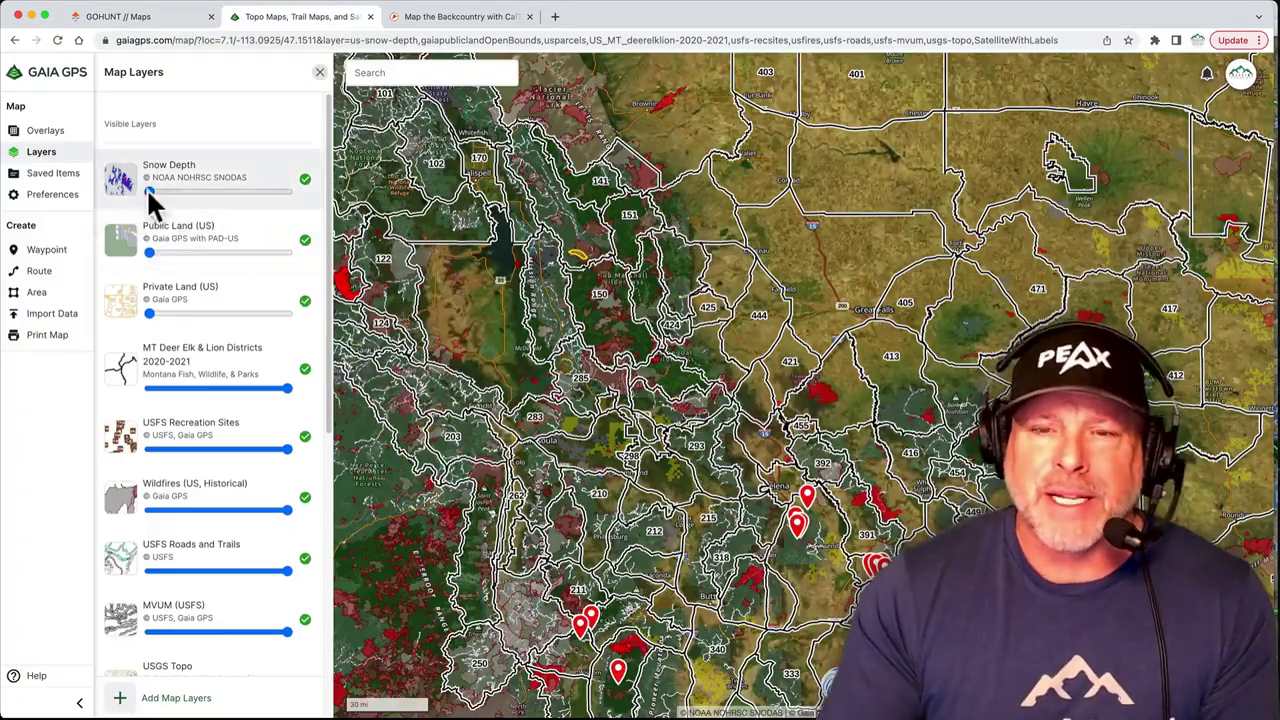
mouse_move(289, 191)
mouse_down()
mouse_move(262, 199)
mouse_move(297, 194)
mouse_up()
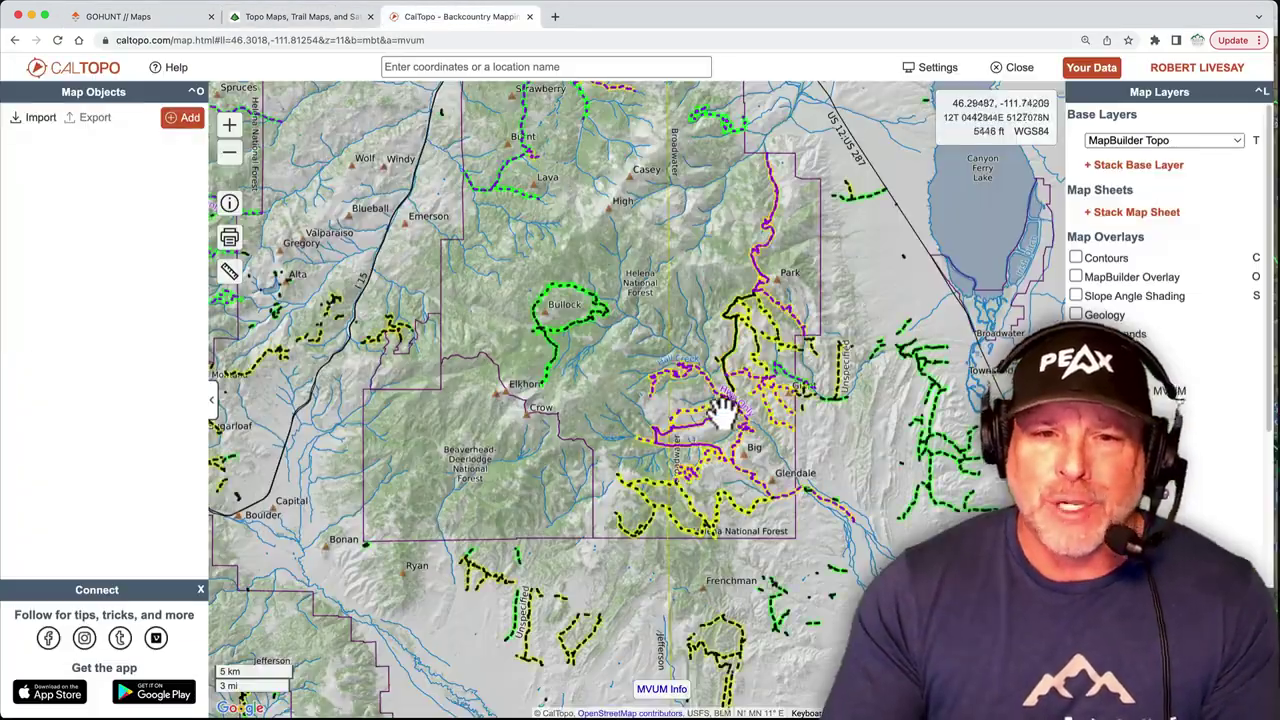
scroll(720, 410, up, 2)
Stack the Helena-Lewis and Clark MVUM map sheet in CalTopo at 100% opacity.
click(1138, 212)
click(1166, 214)
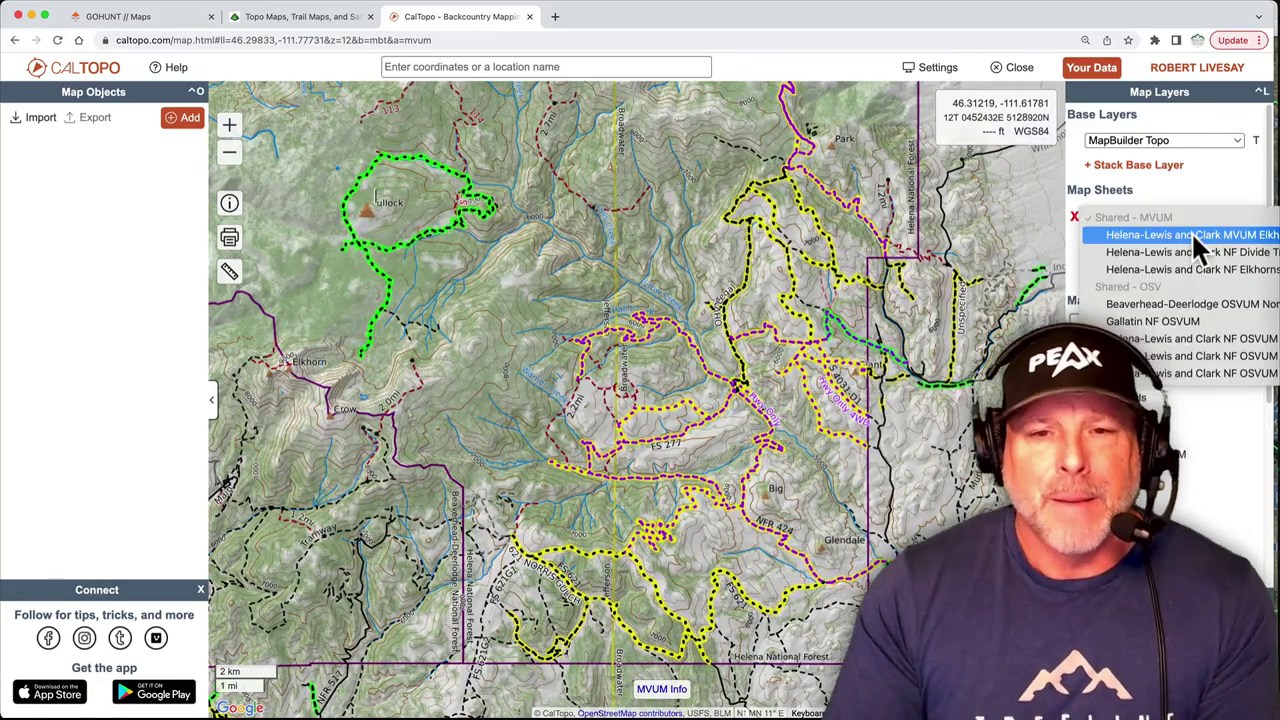
click(1191, 234)
drag(1160, 254, 1236, 254)
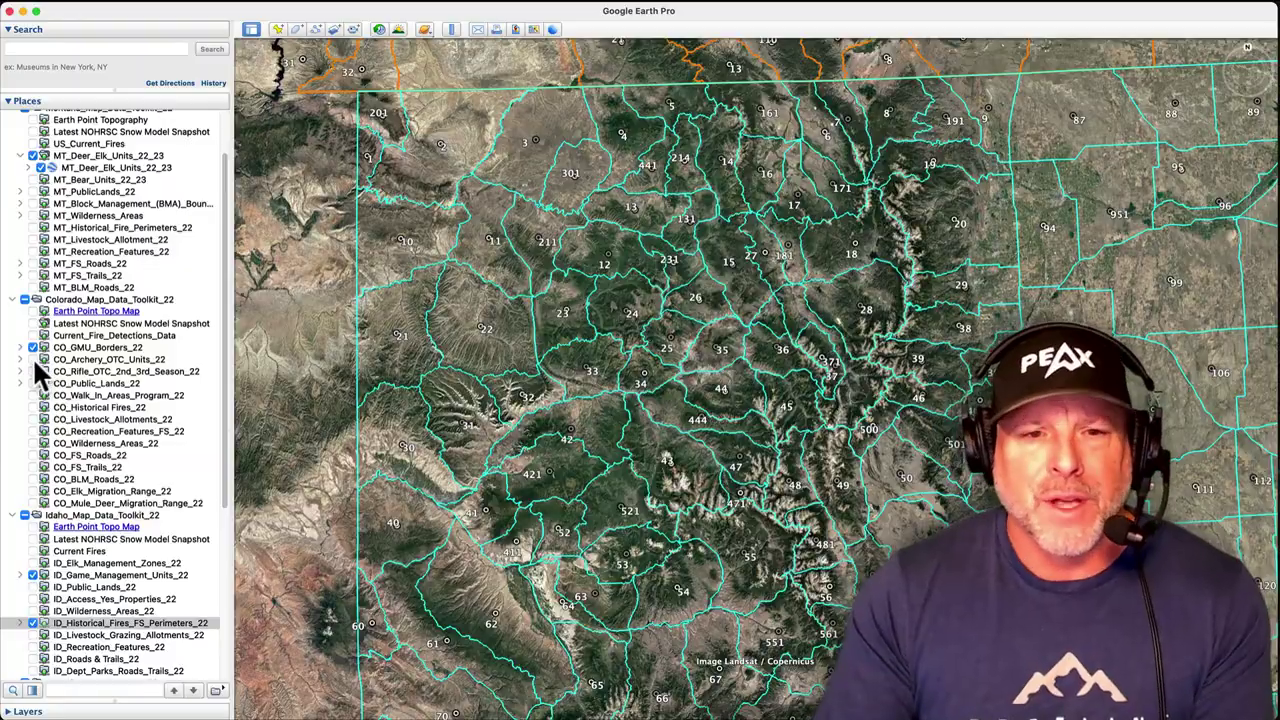
Show the CO_Archery_OTC_Units_22 layer and nudge the Colorado map into view.
click(33, 358)
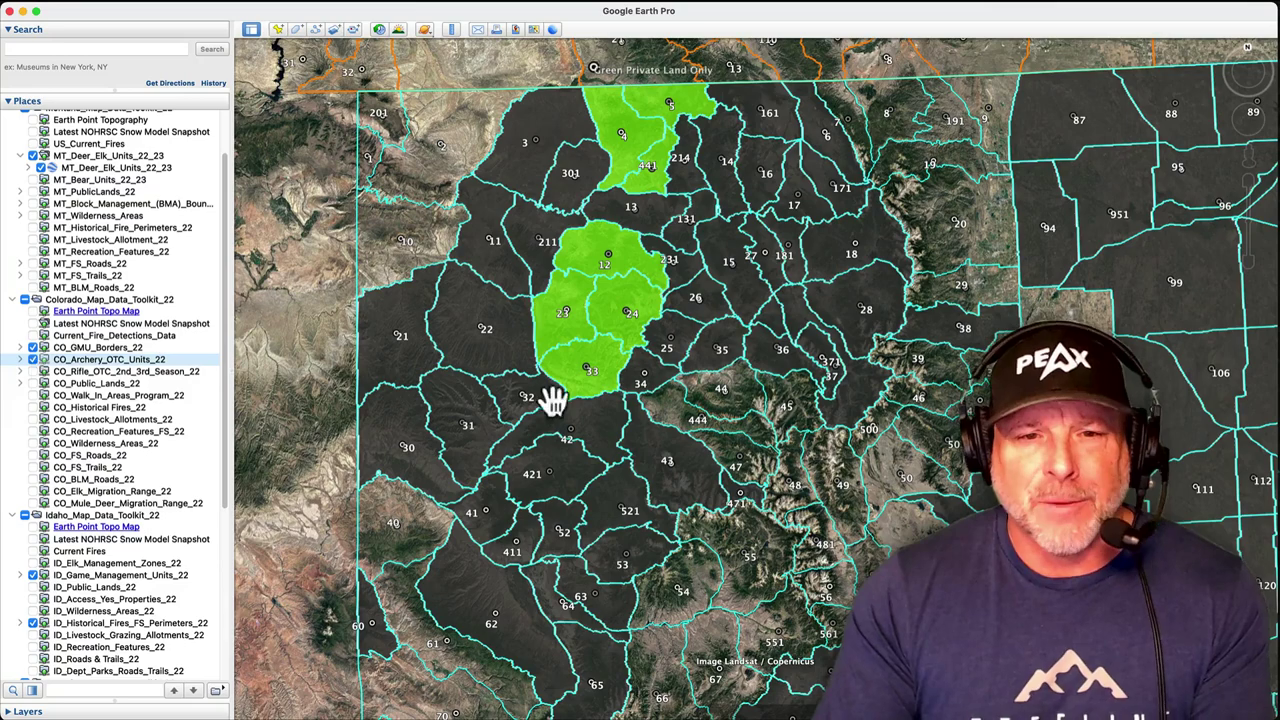
drag(830, 468, 823, 451)
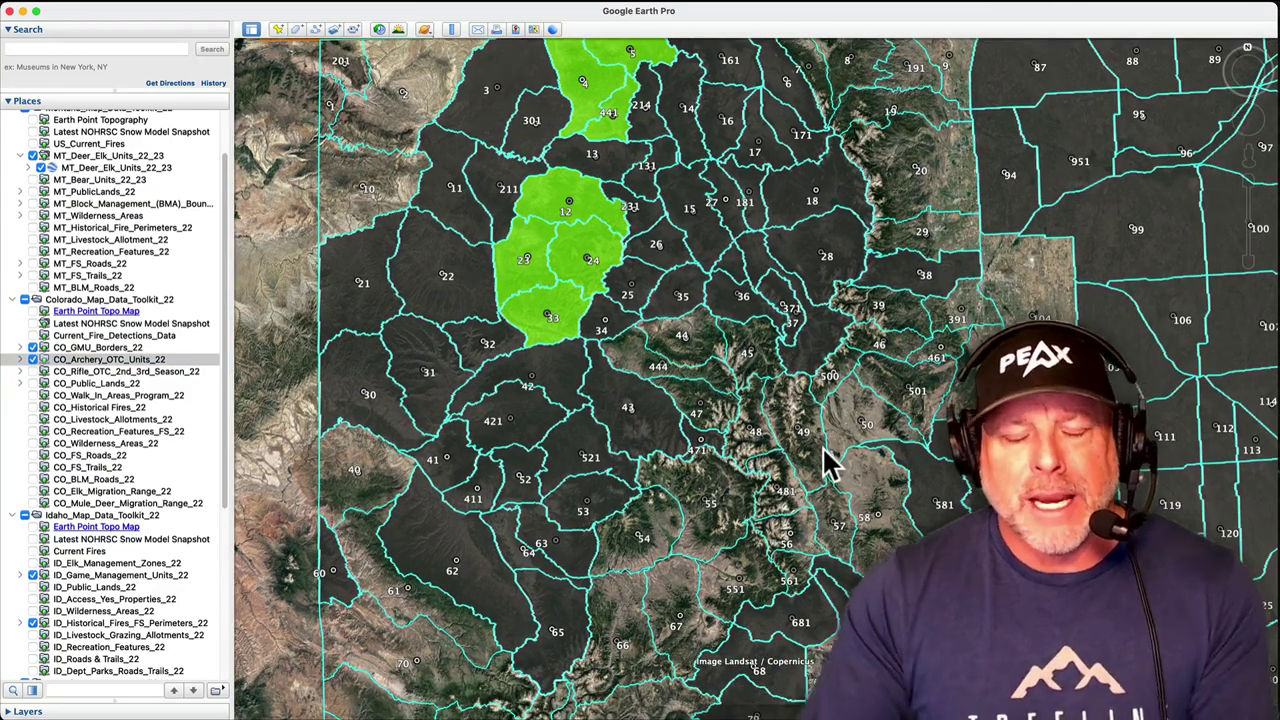
scroll(786, 471, down, 3)
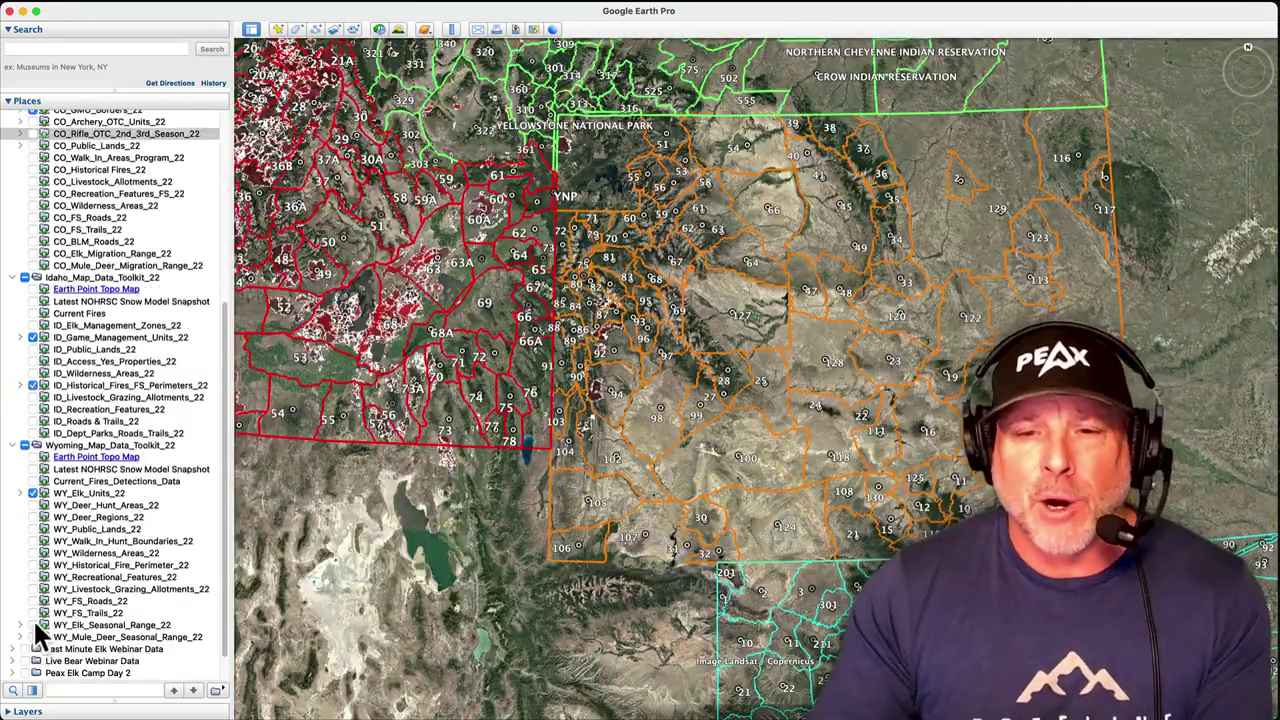
Show WY_Elk_Seasonal_Range_22 limited to Crucial Winter Range, Winter and Winter/Year Long.
click(33, 625)
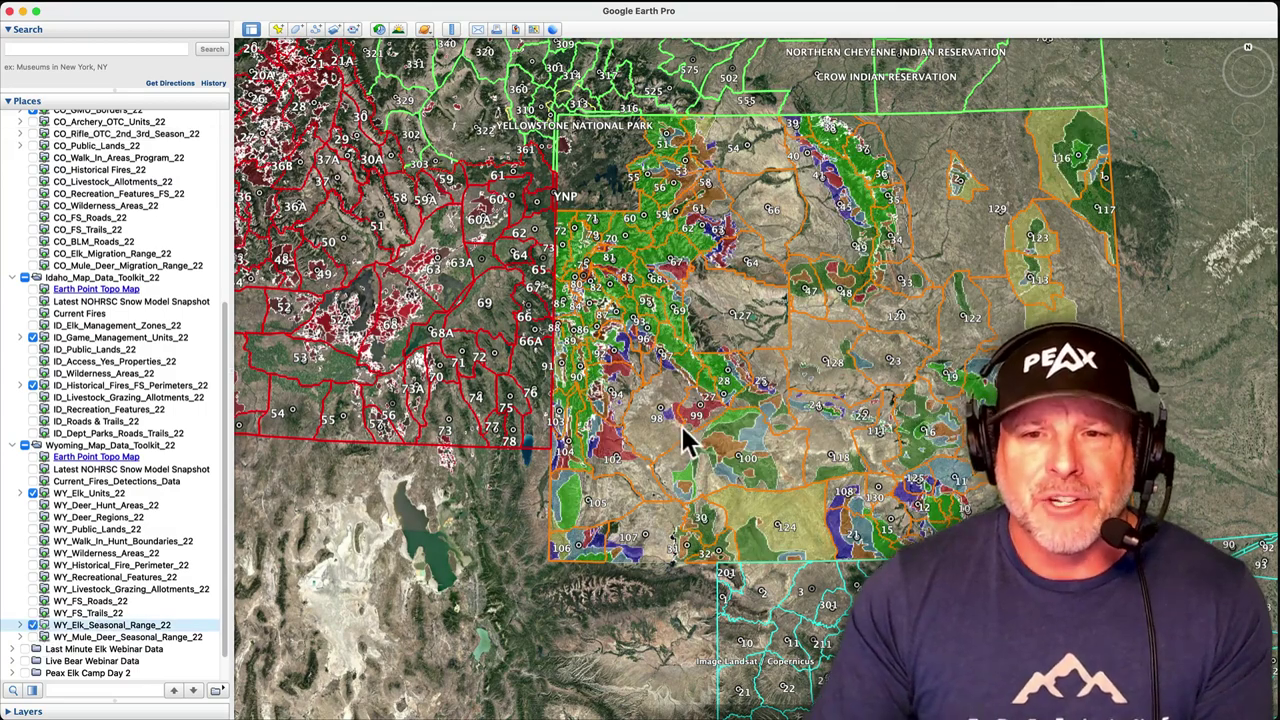
scroll(682, 429, up, 3)
scroll(686, 443, down, 1)
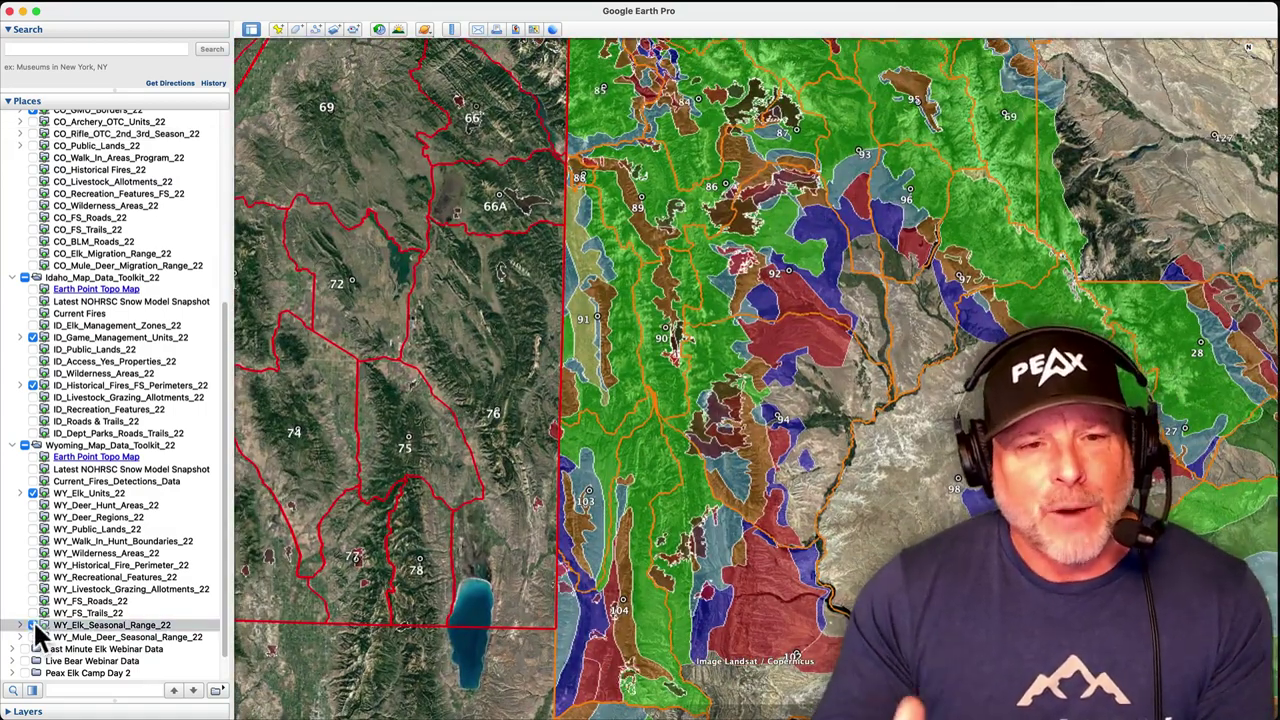
click(33, 625)
click(20, 625)
scroll(178, 610, down, 5)
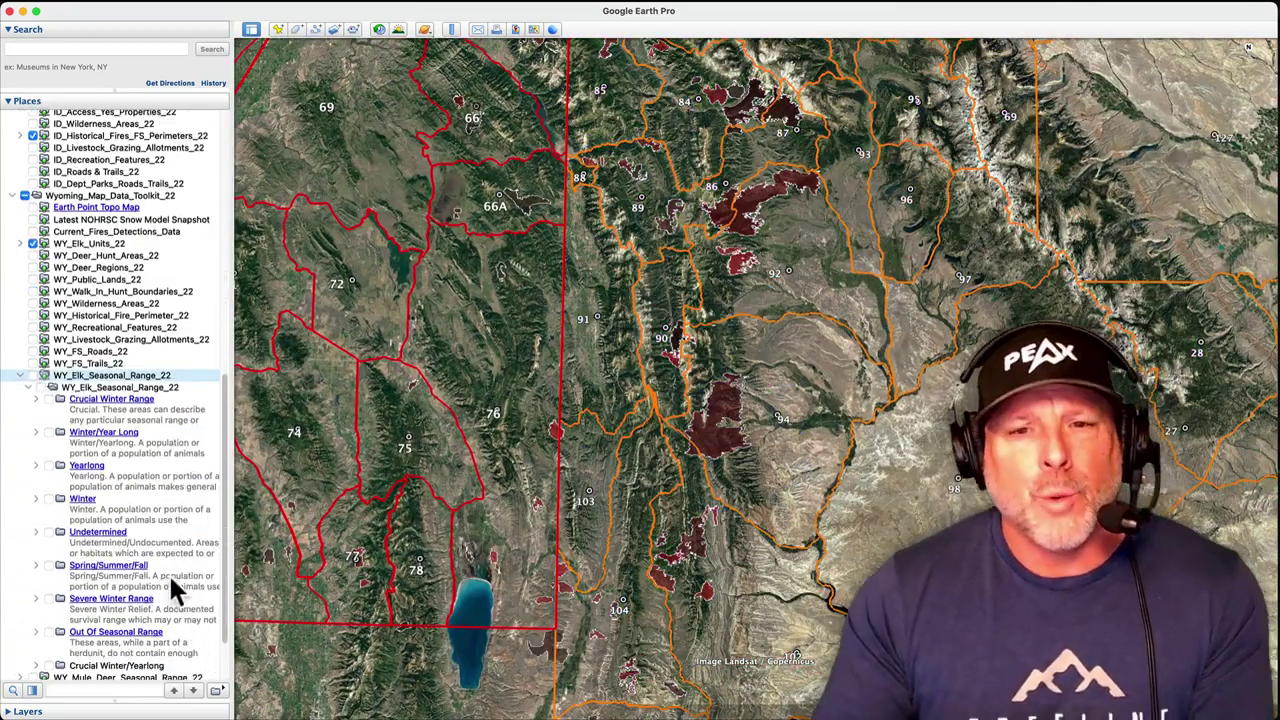
click(47, 399)
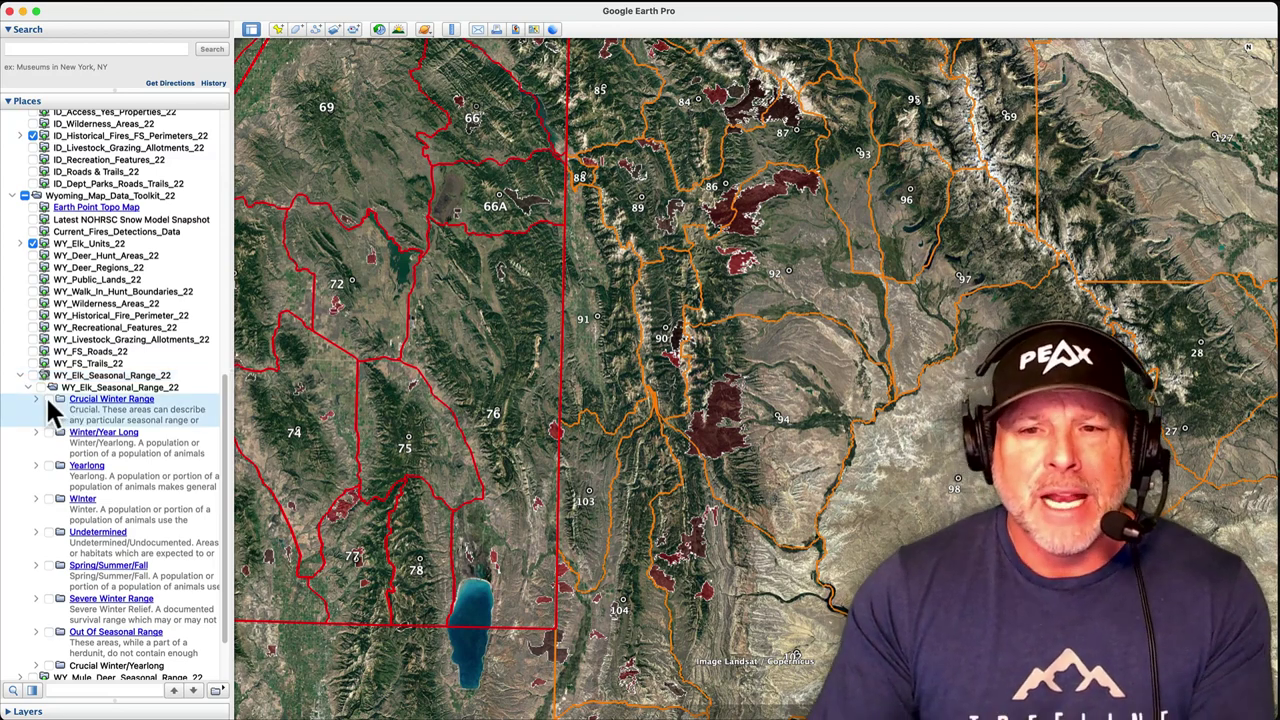
click(47, 497)
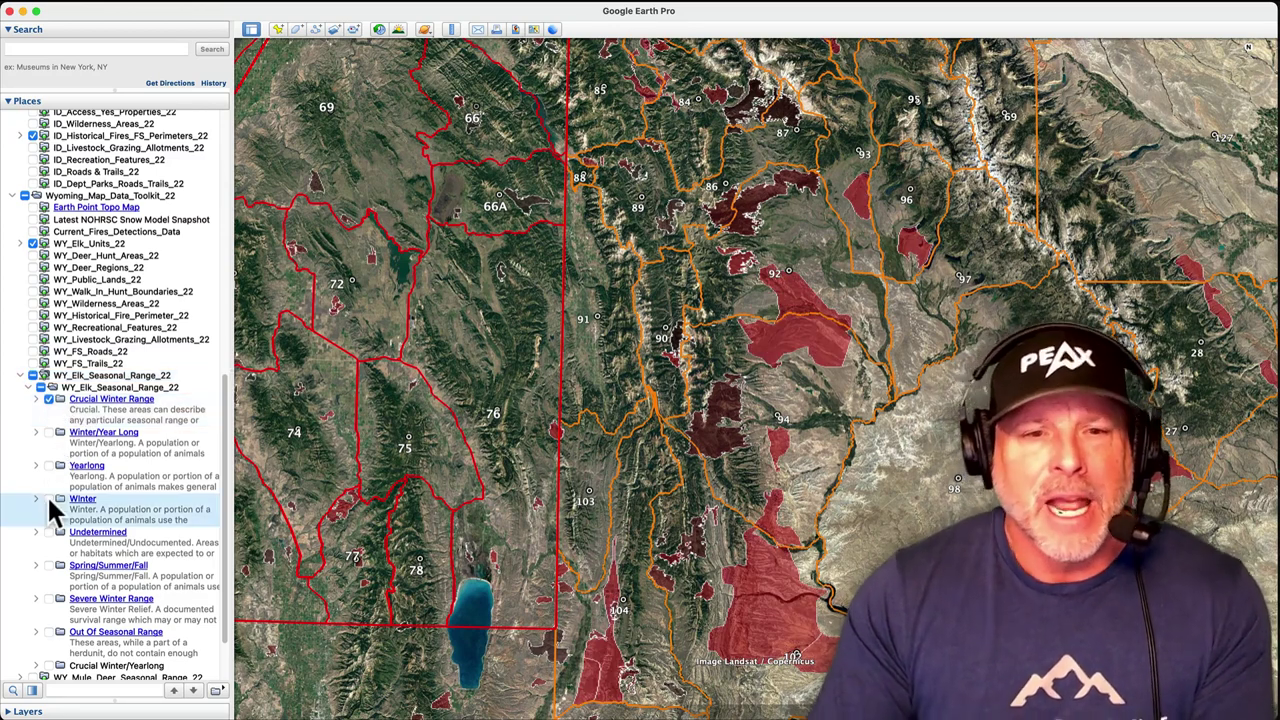
click(48, 432)
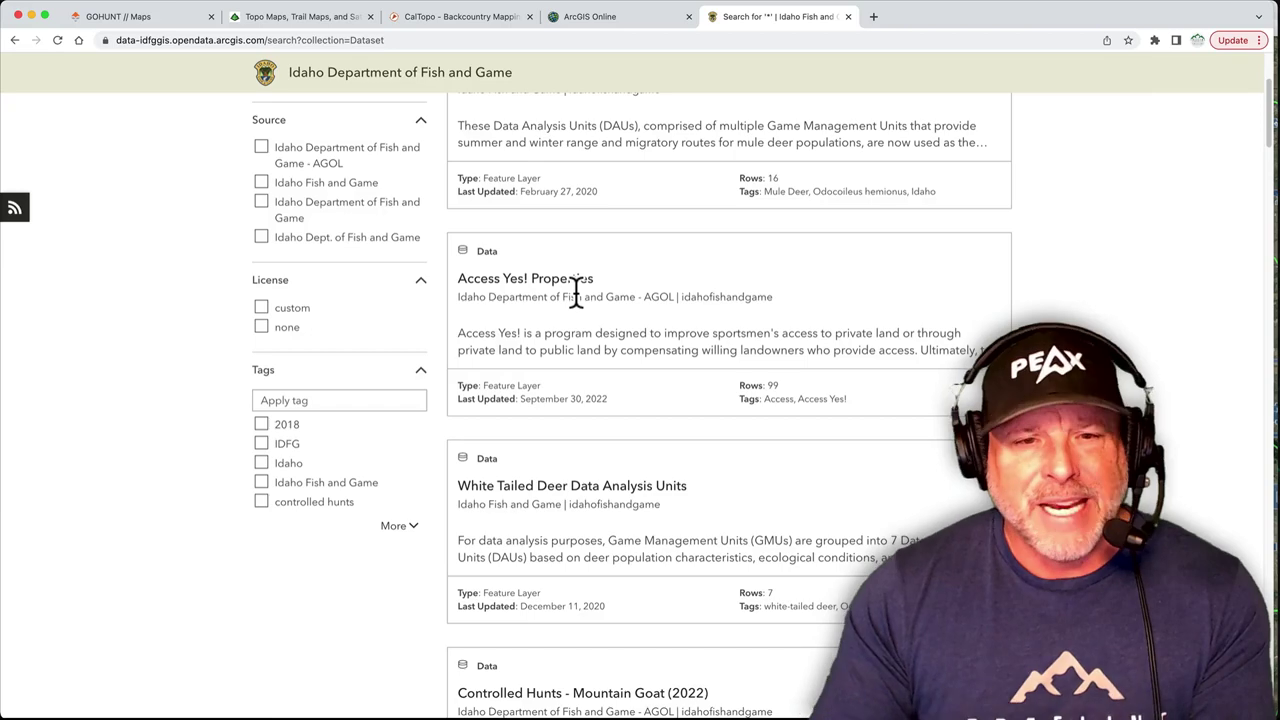
Open the Access Yes! Properties dataset, pan its preview map, and pick the KML download option.
click(574, 285)
drag(705, 447, 635, 437)
scroll(694, 385, down, 2)
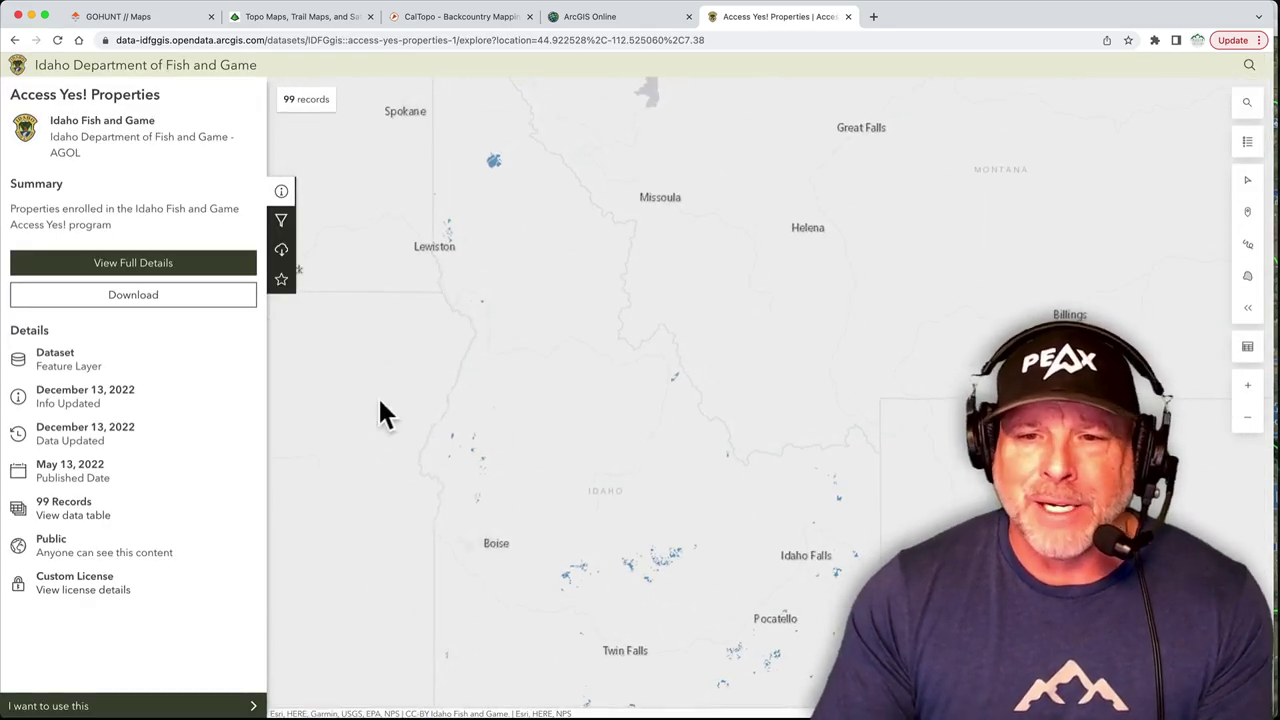
click(228, 300)
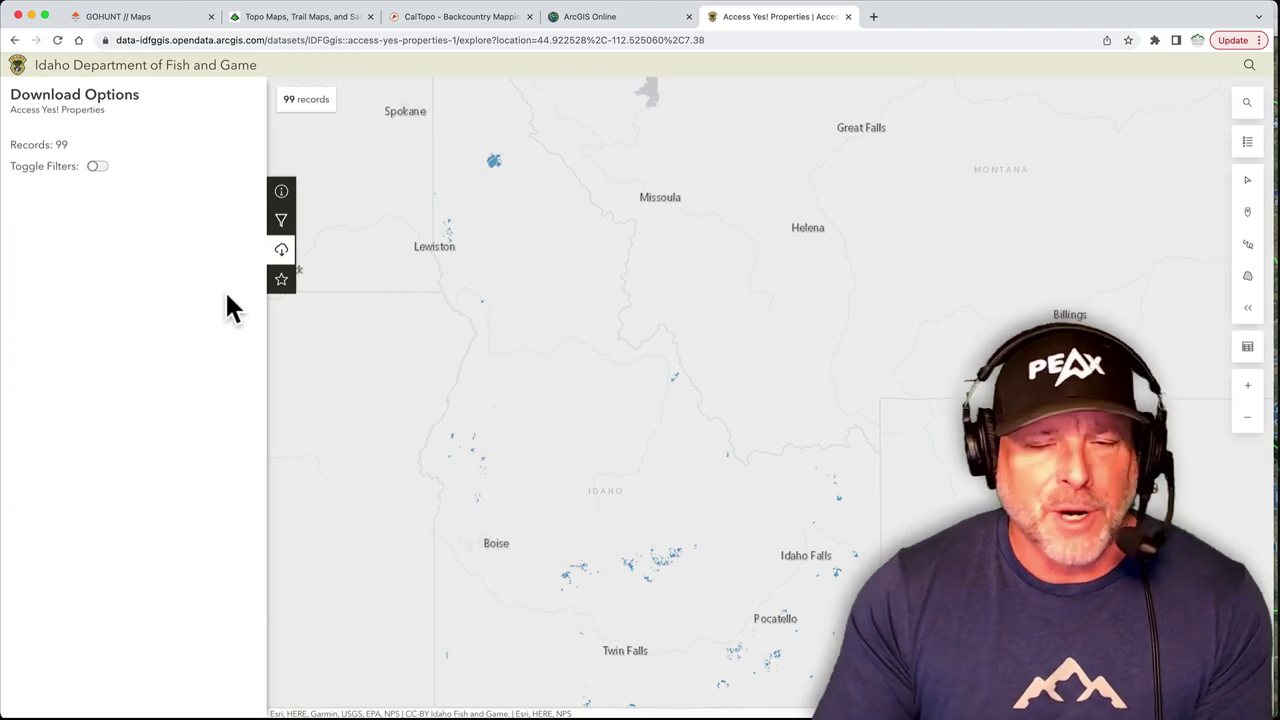
drag(211, 457, 20, 398)
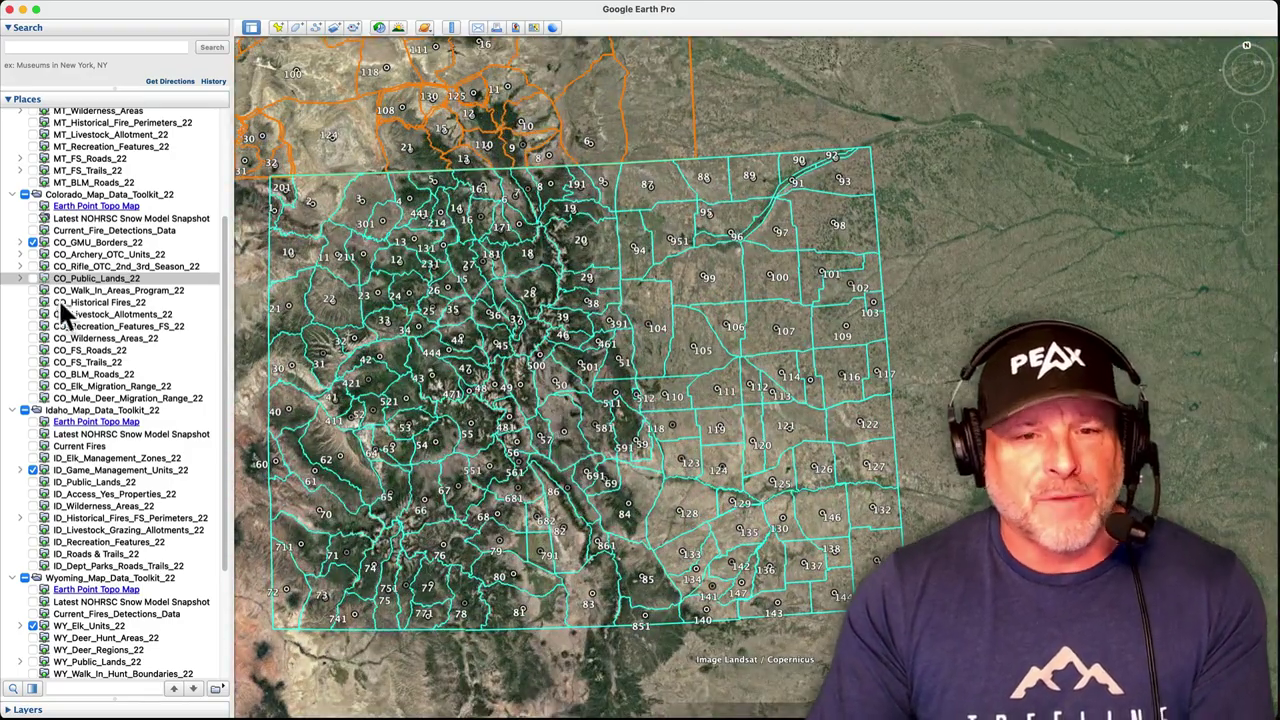
Show CO_Public_Lands_22 with only the USFS, State and BLM categories ticked.
click(33, 279)
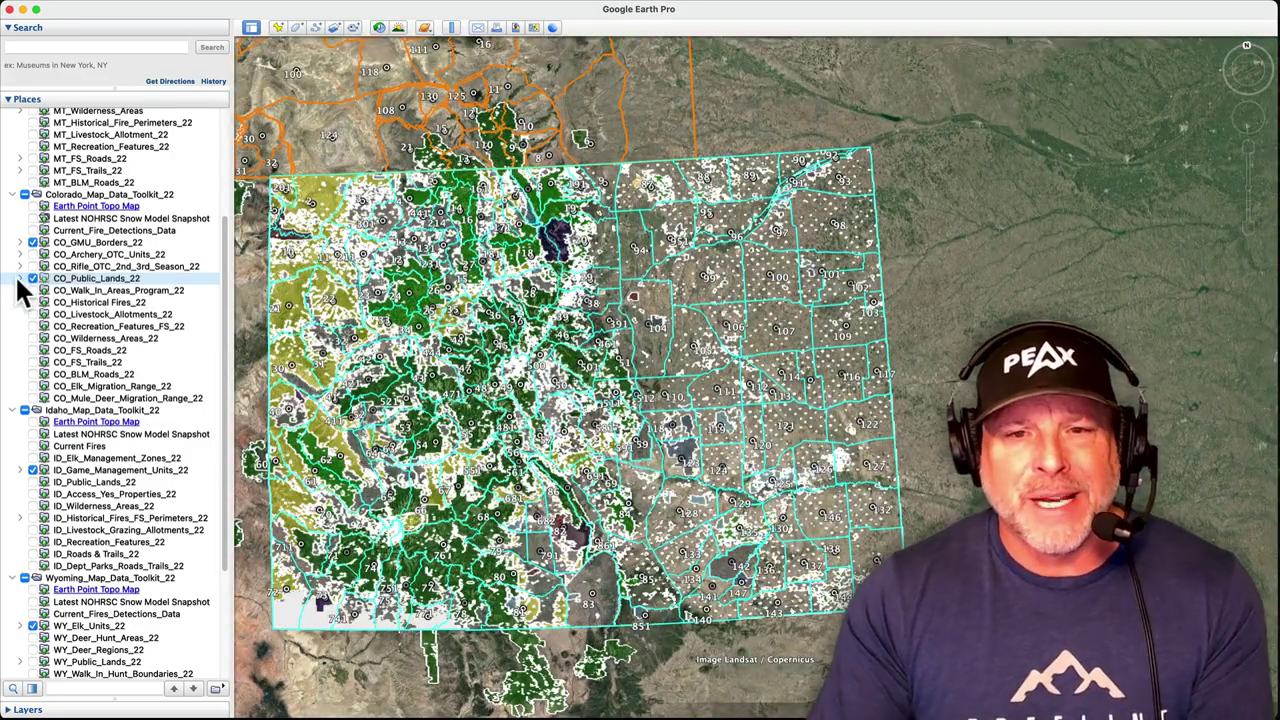
click(20, 278)
scroll(514, 413, up, 5)
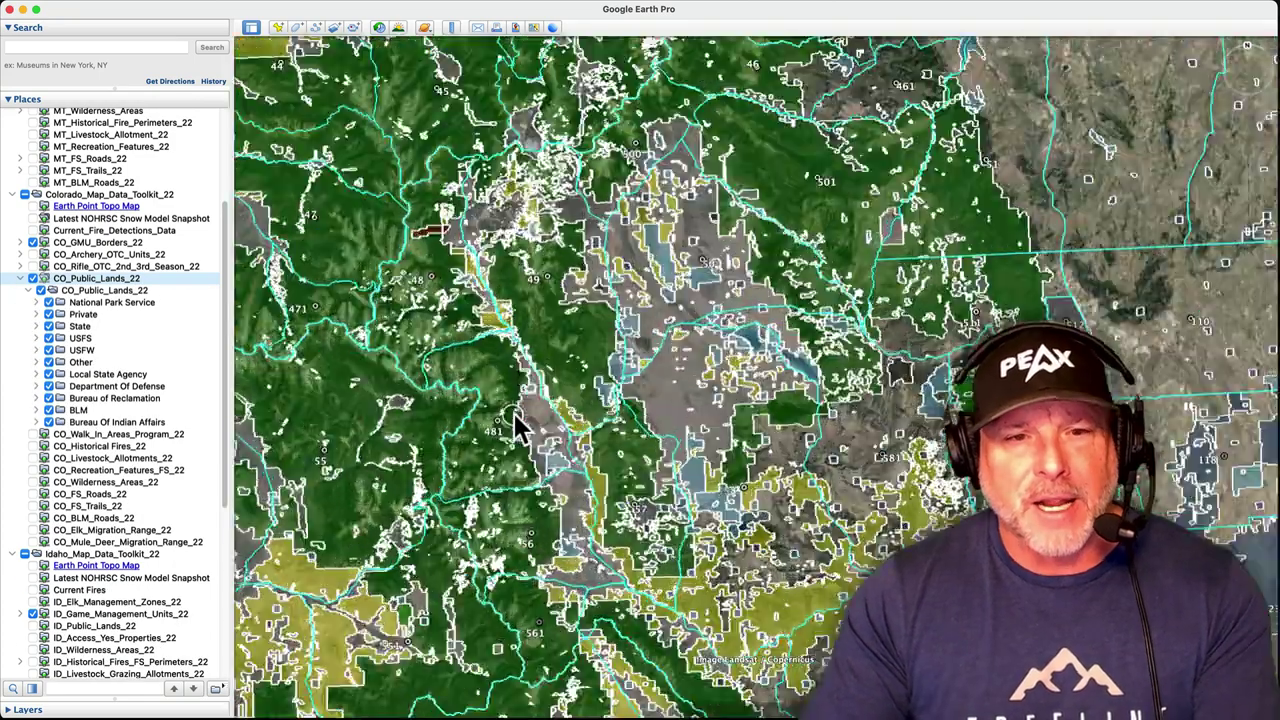
click(40, 289)
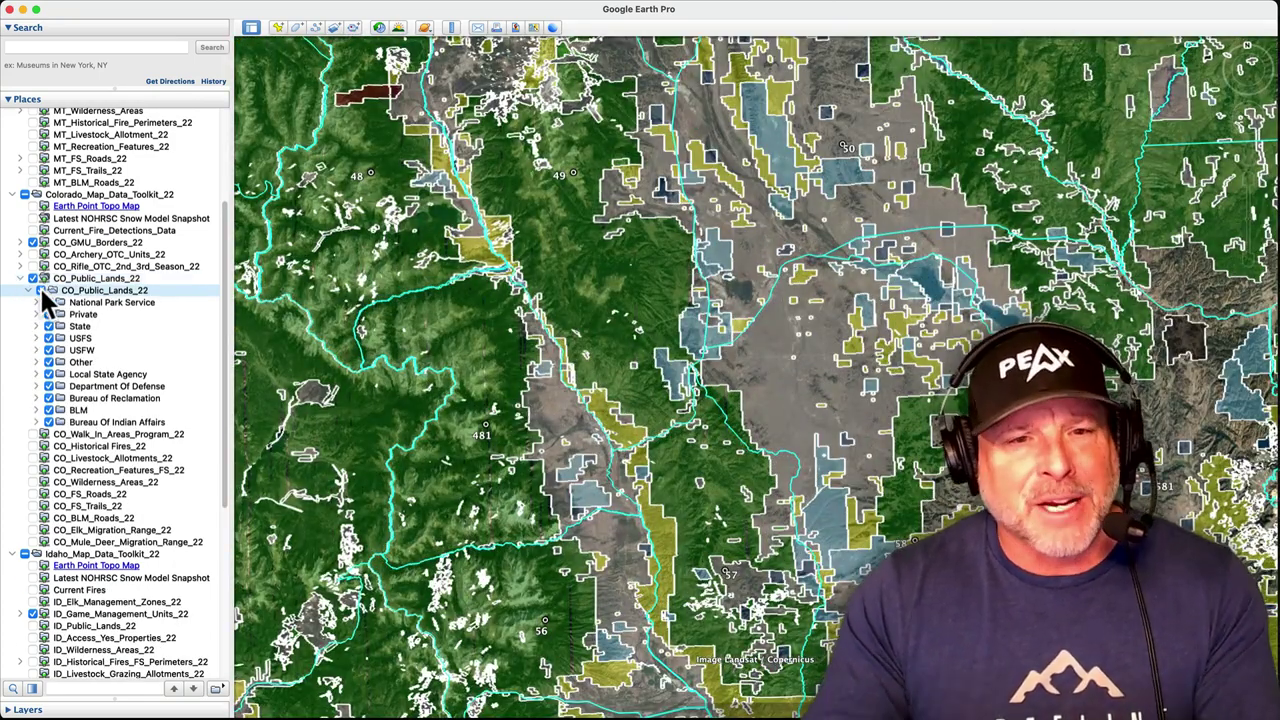
click(48, 337)
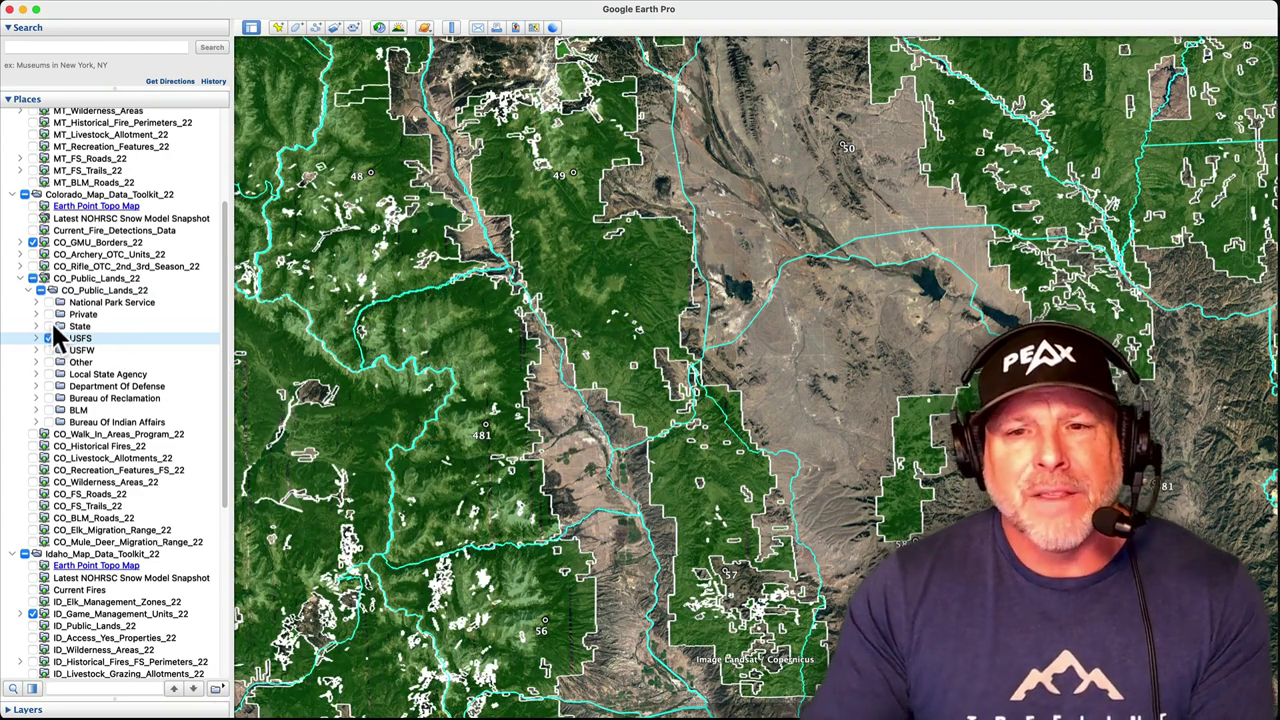
click(48, 326)
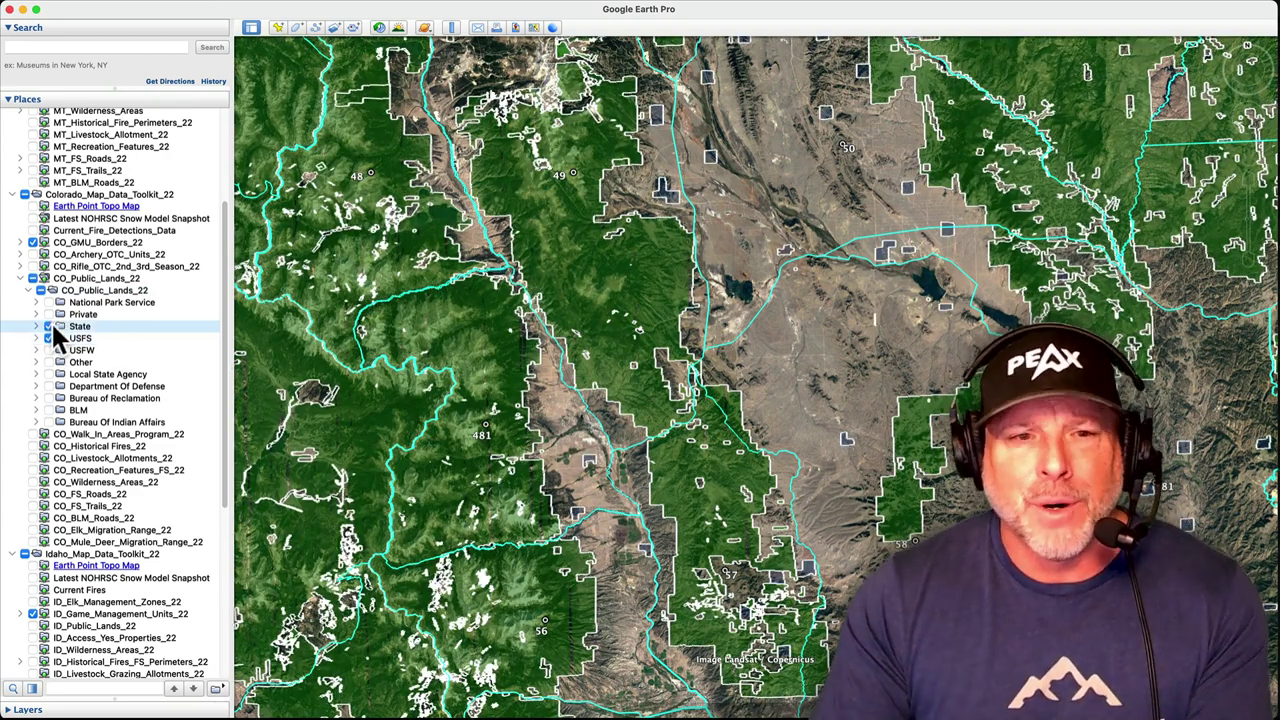
click(48, 410)
scroll(762, 553, up, 3)
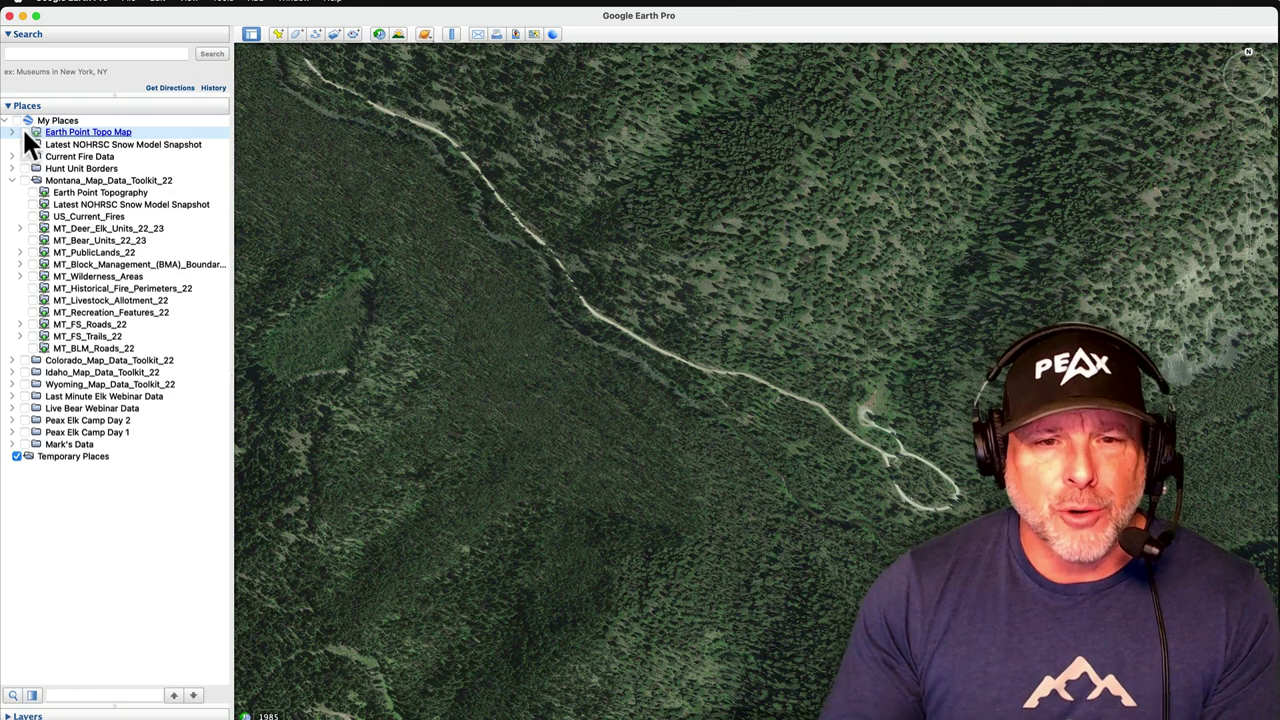
Play the Example Fly Over Tour from Live Bear Webinar Data, then turn on Earth Point Topography.
click(25, 133)
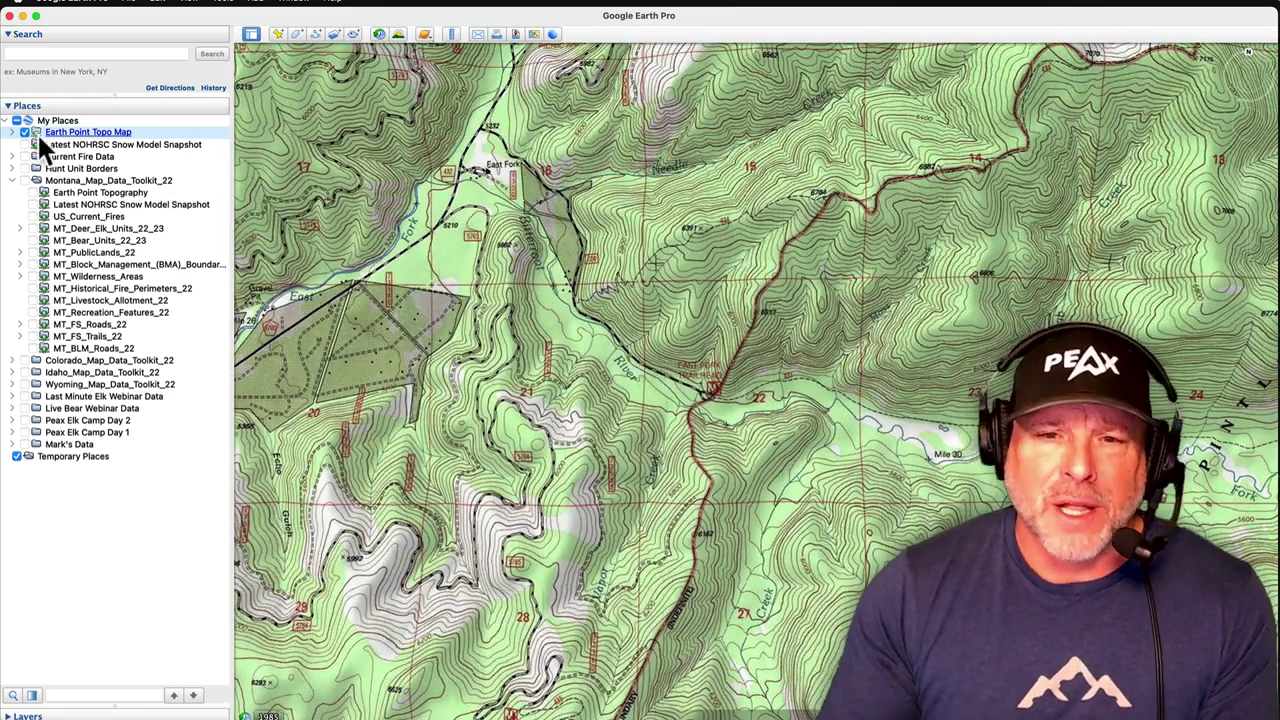
click(25, 133)
double_click(32, 410)
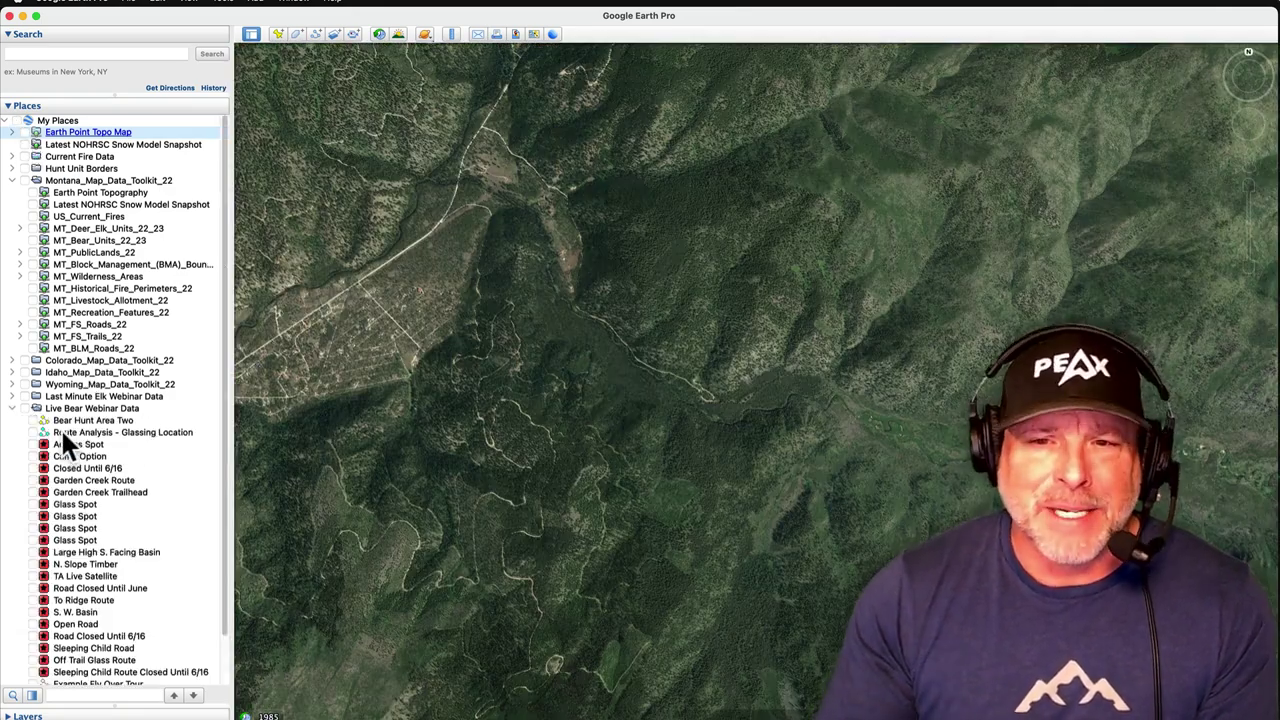
scroll(93, 580, down, 2)
click(60, 631)
click(216, 695)
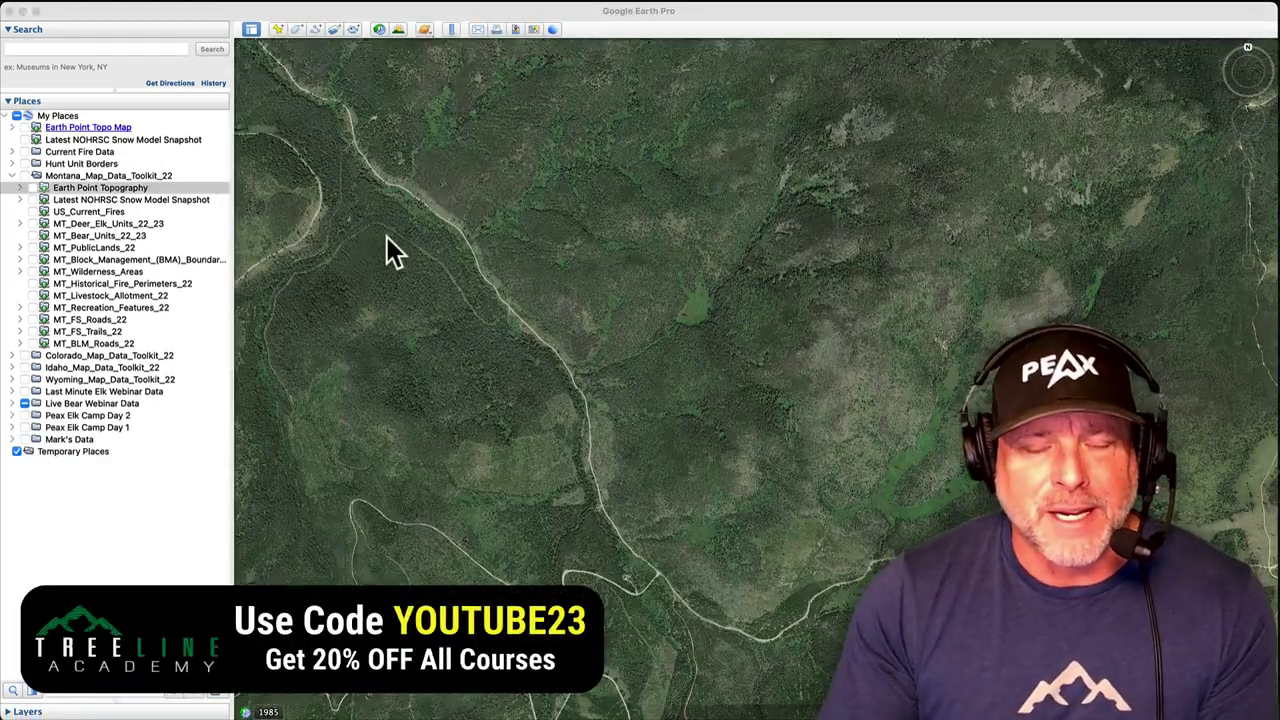
click(32, 186)
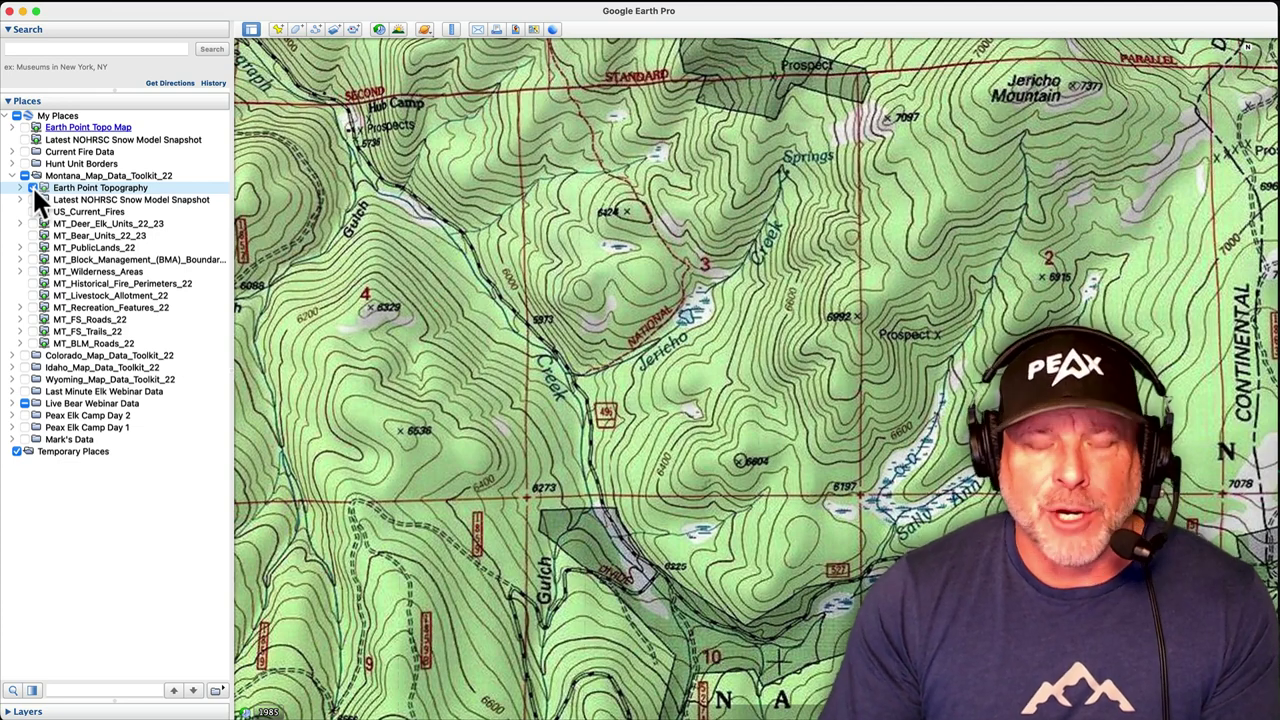
Swap Earth Point Topography for a NOHRSC Snow Depth preview, then switch the snow model folder off.
click(32, 187)
click(20, 199)
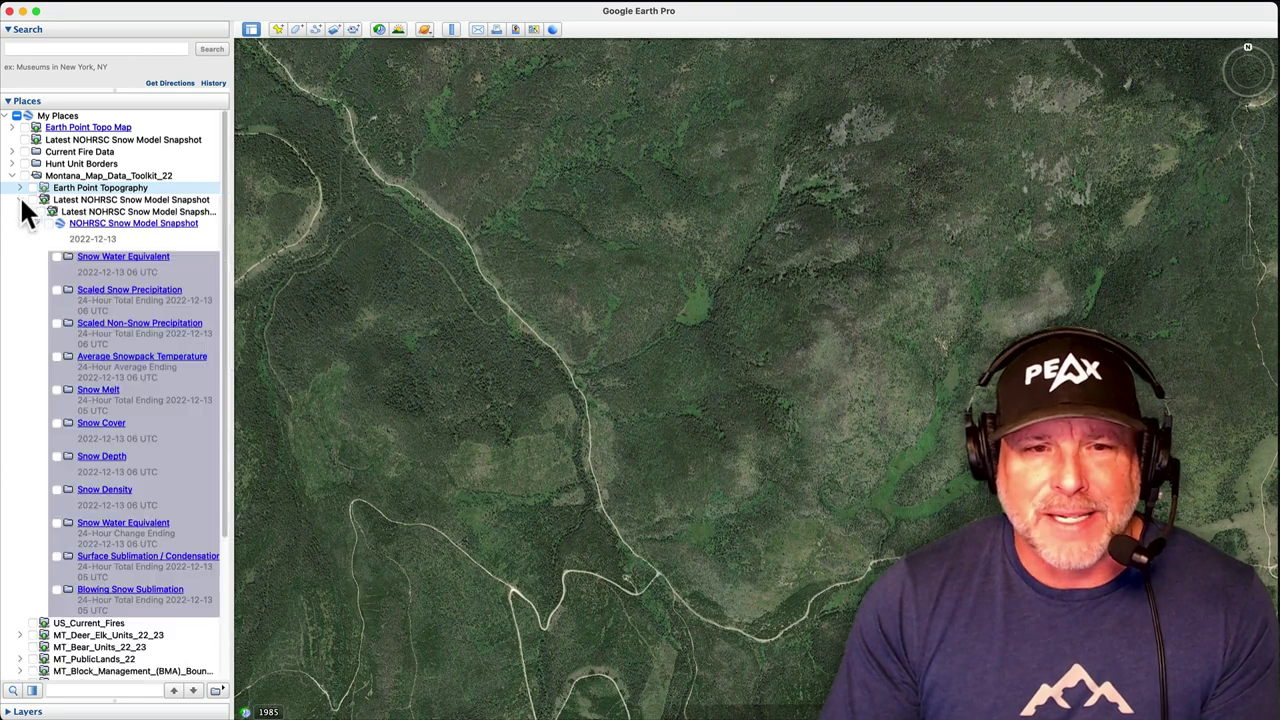
click(56, 456)
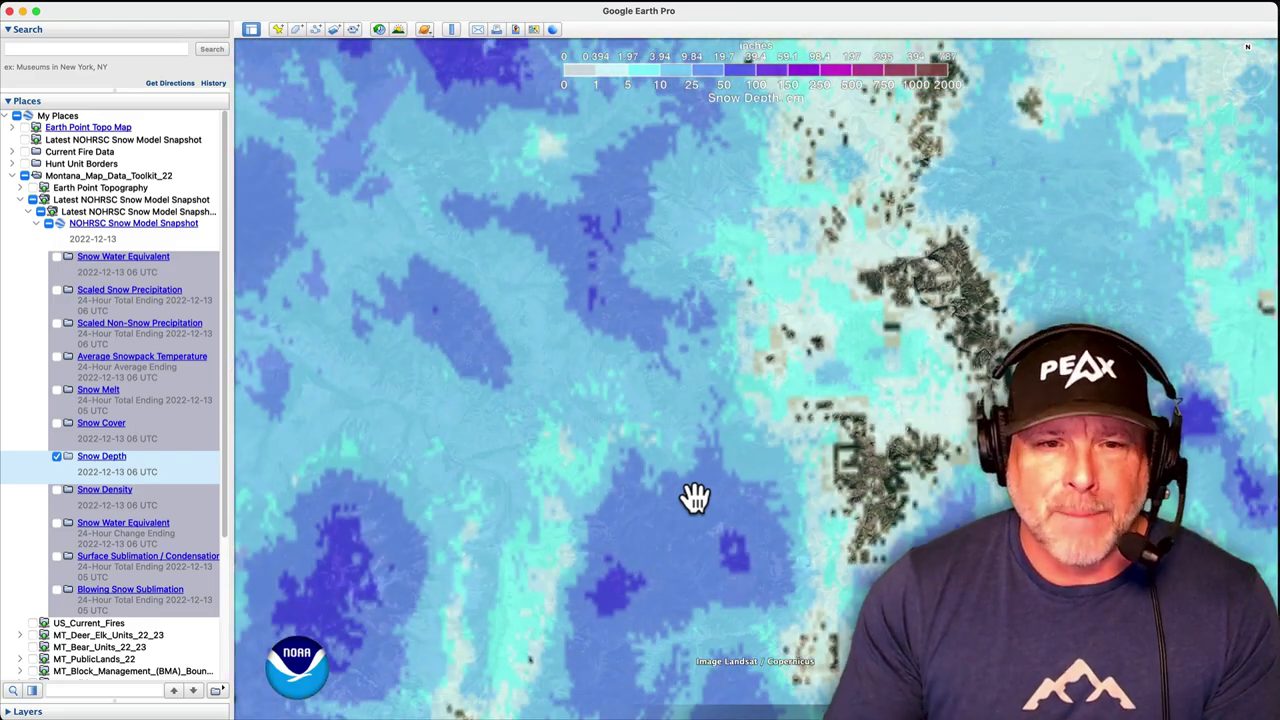
scroll(695, 497, down, 3)
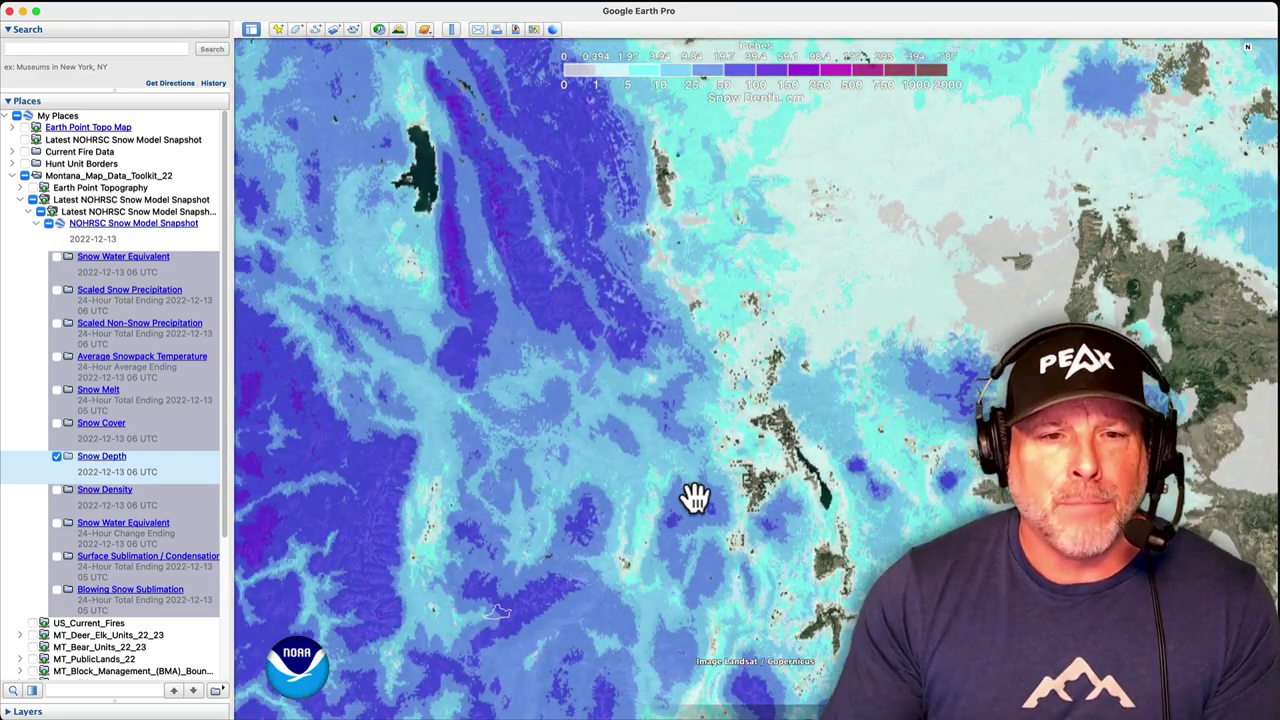
click(33, 200)
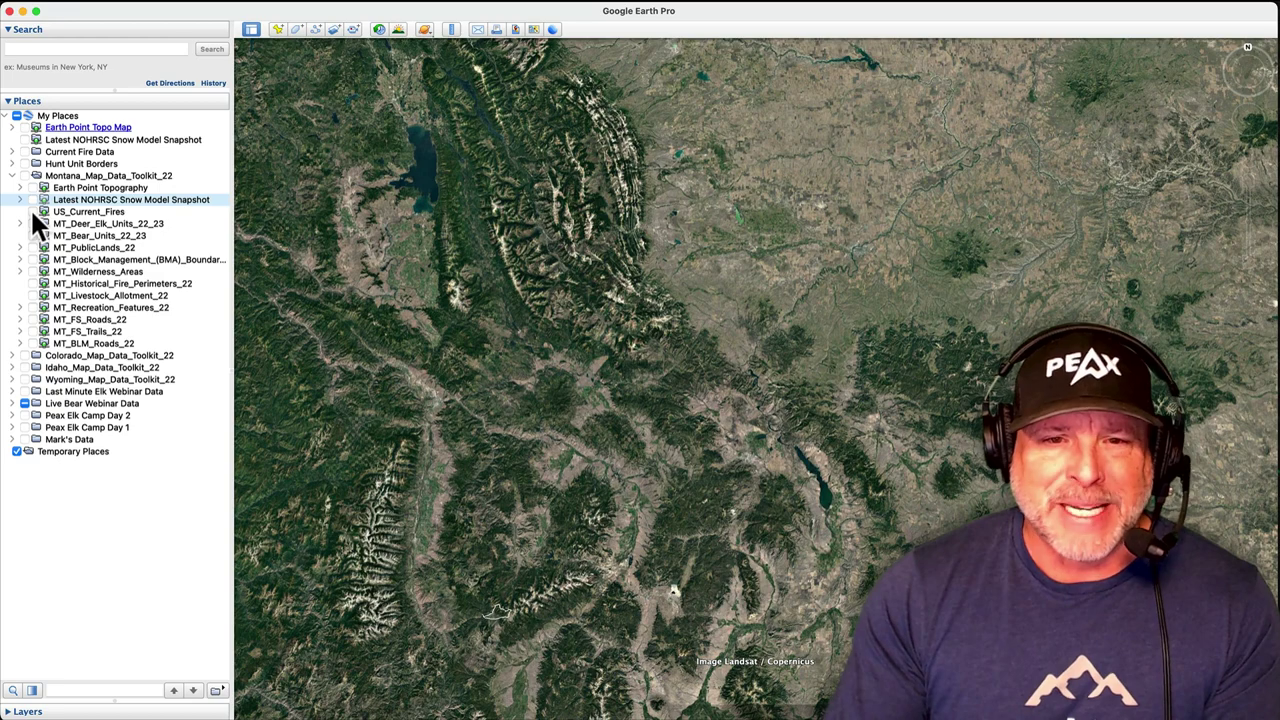
Preview US_Current_Fires, then show MT_Deer_Elk_Units_22_23 with all of Montana in view.
click(33, 212)
scroll(463, 331, down, 5)
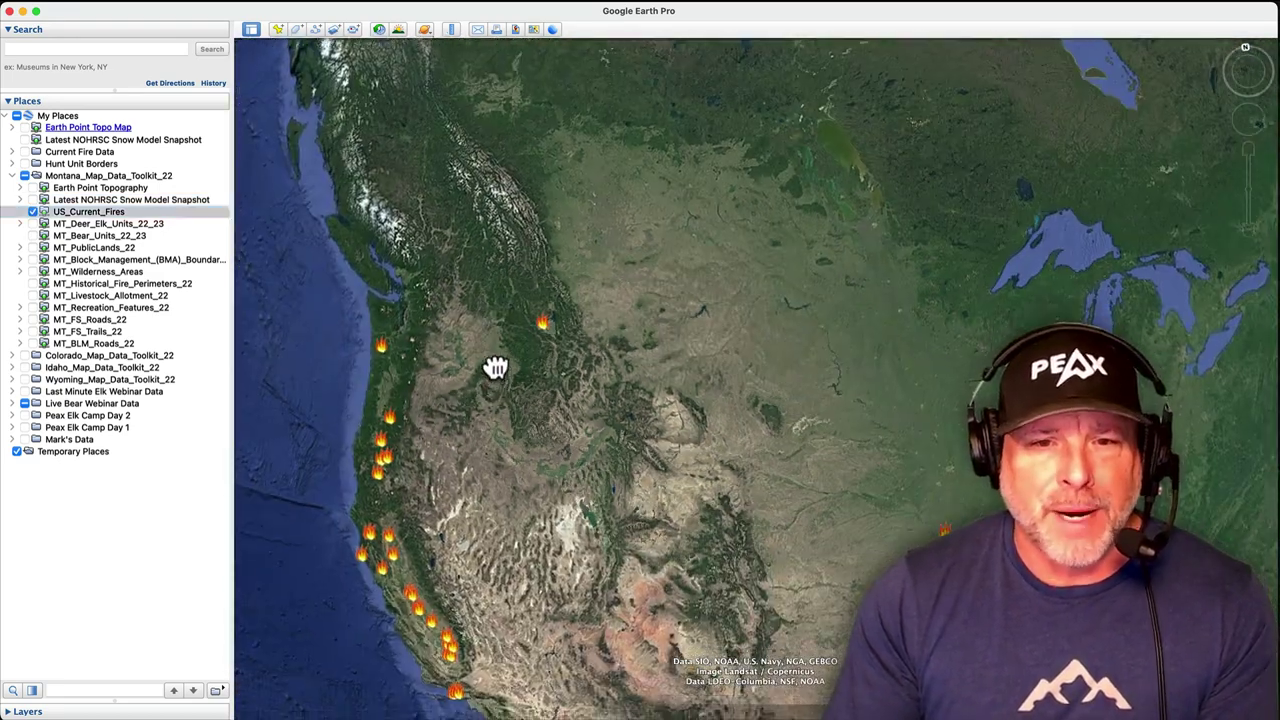
click(33, 212)
click(33, 223)
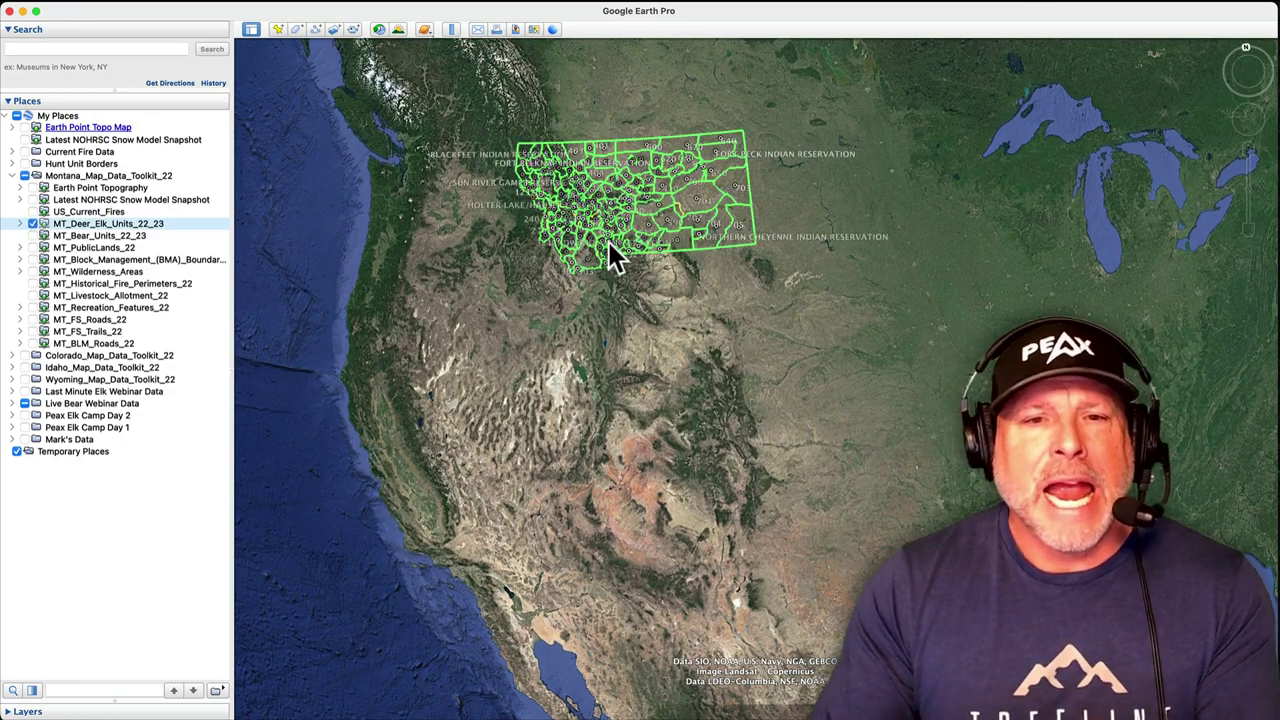
scroll(612, 250, up, 5)
drag(668, 300, 694, 523)
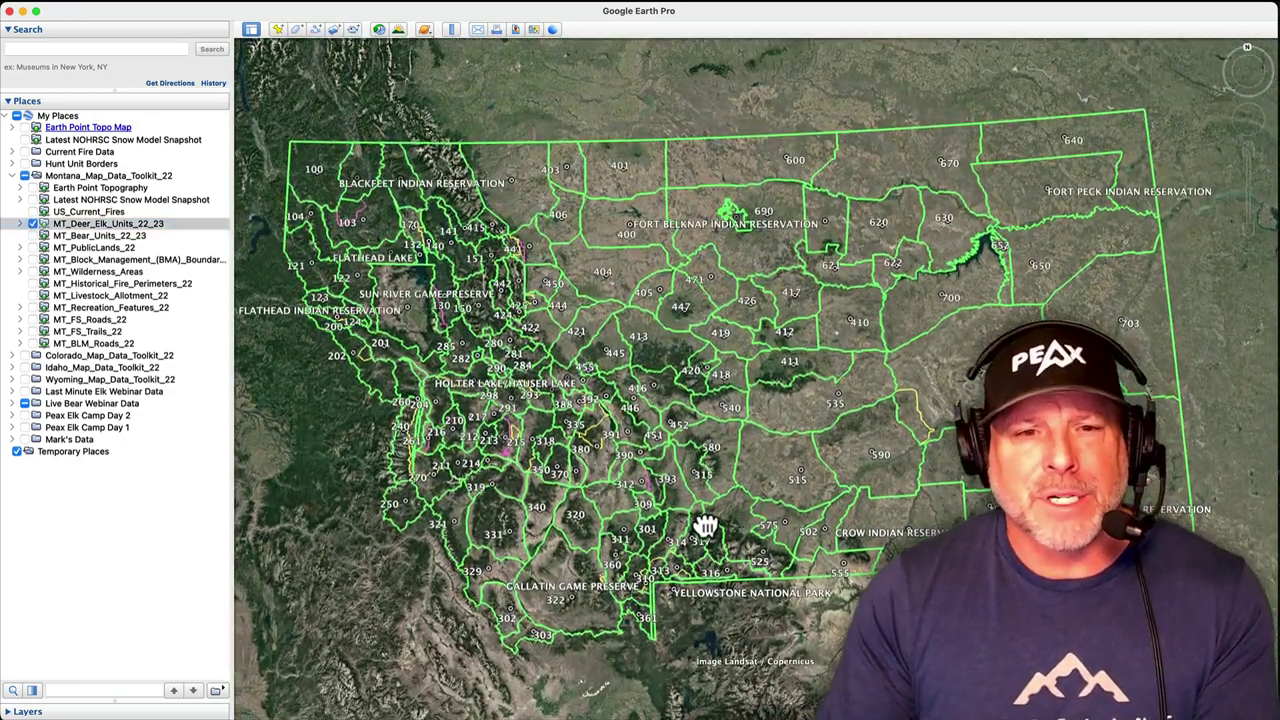
Turn on MT_PublicLands_22 with Block Management, then tick and expand MT_Wilderness_Areas.
click(33, 247)
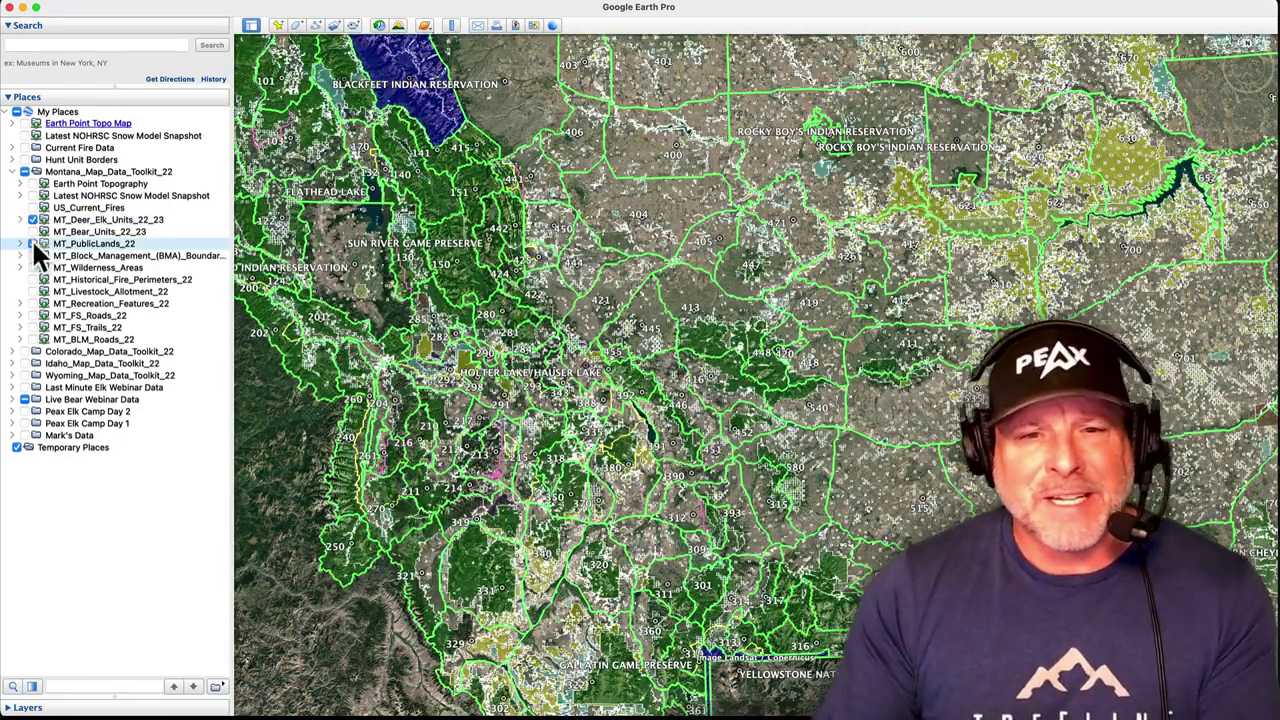
scroll(640, 425, up, 5)
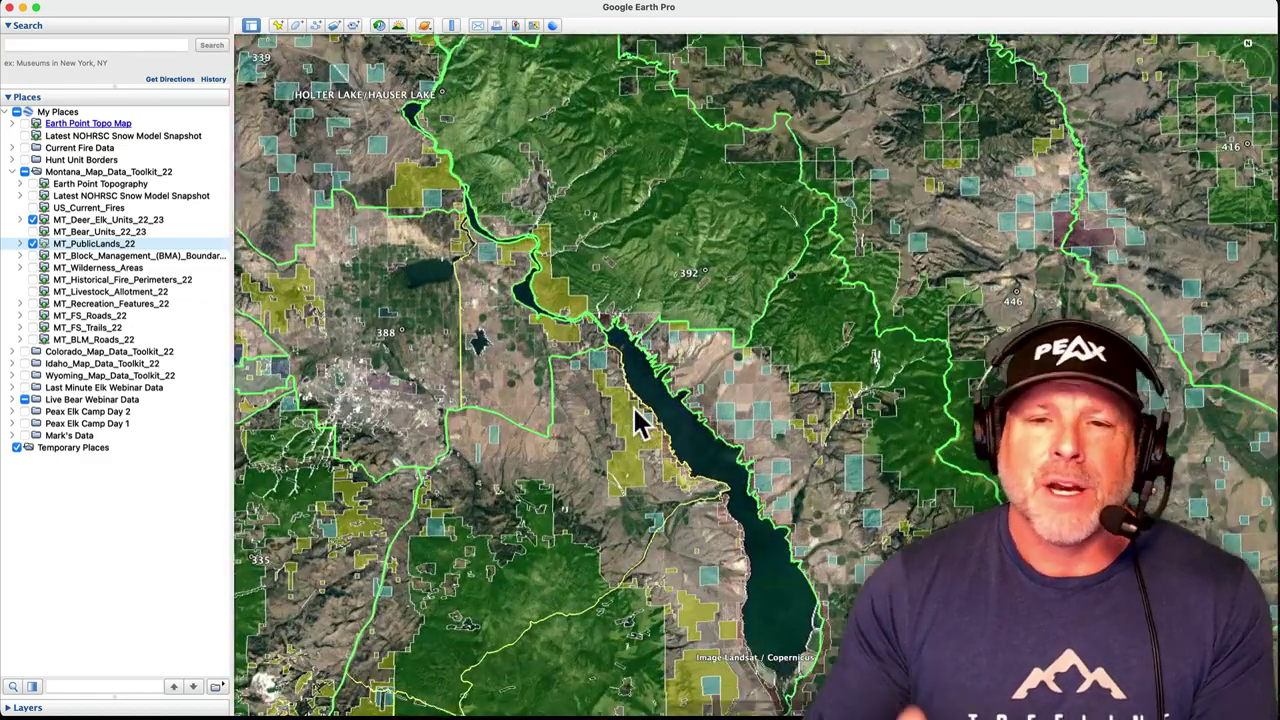
click(20, 244)
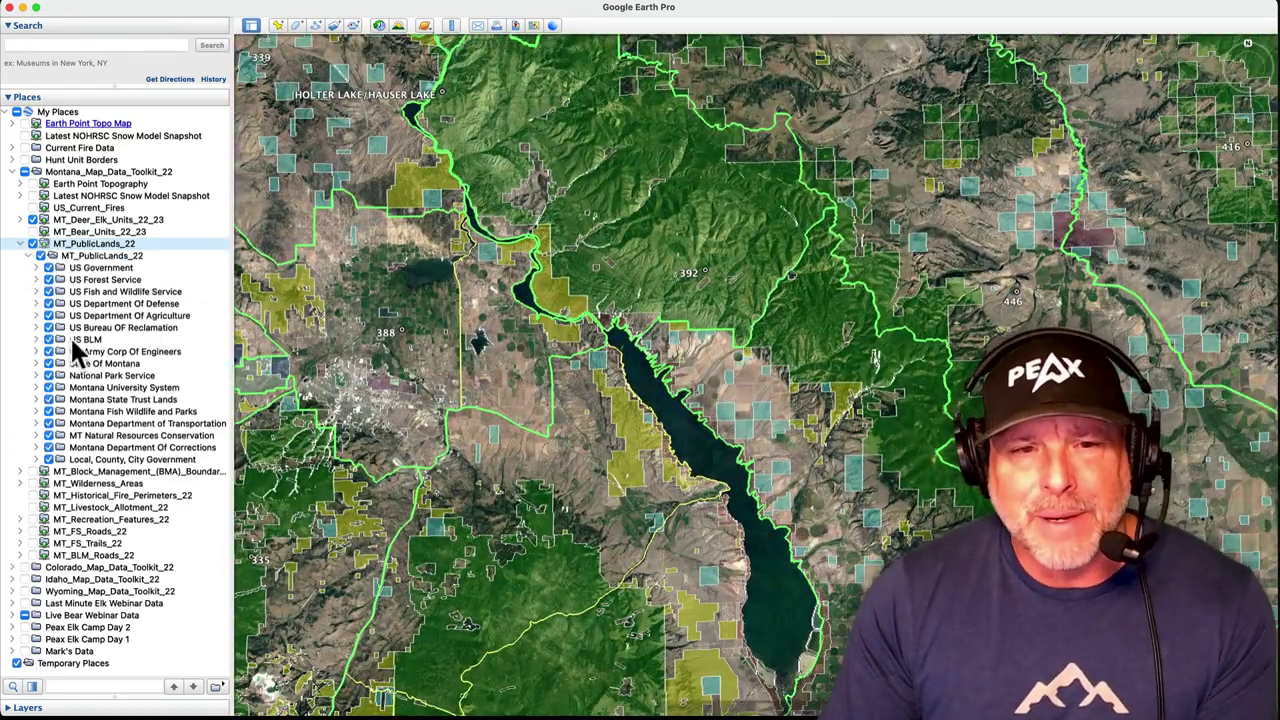
click(32, 256)
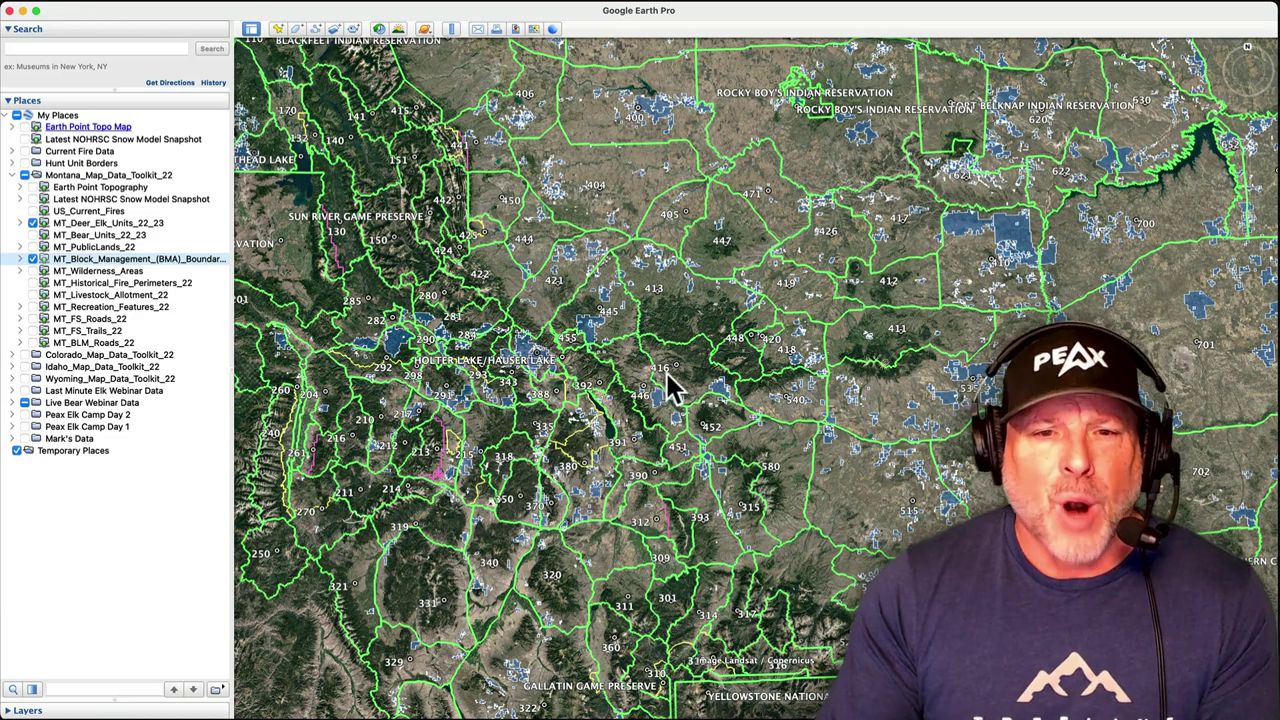
scroll(667, 373, up, 5)
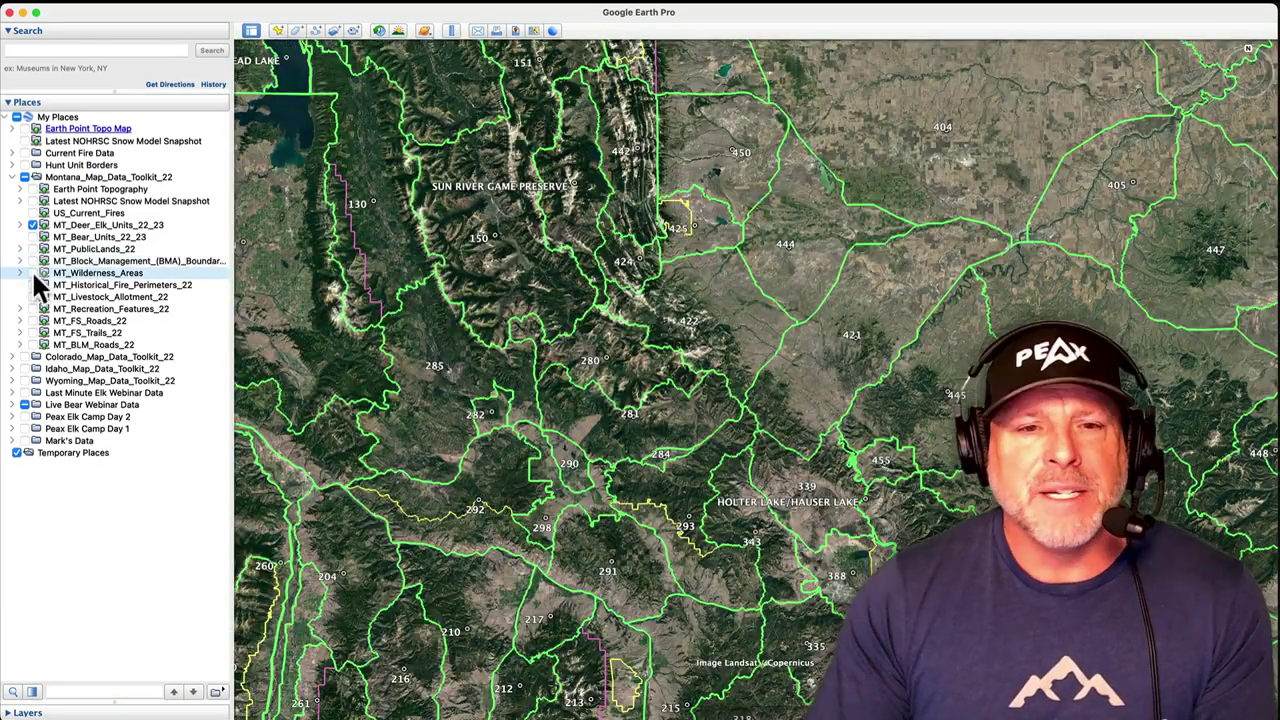
click(32, 271)
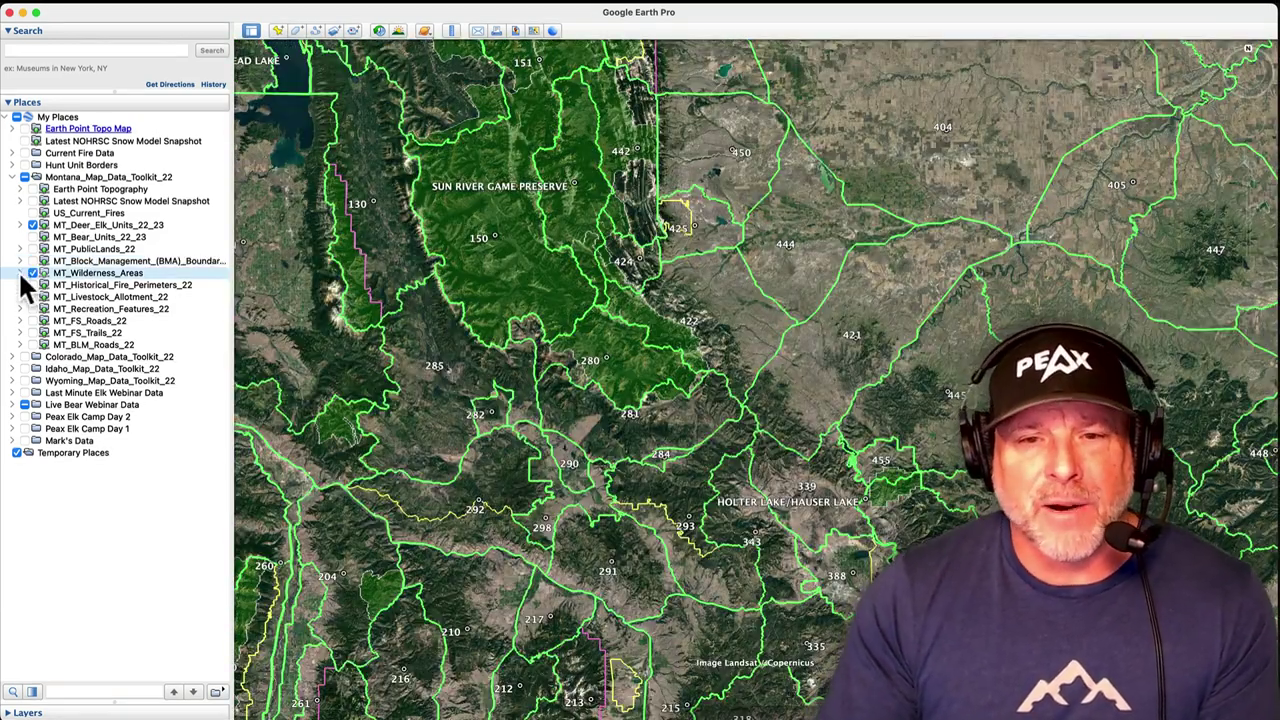
click(21, 274)
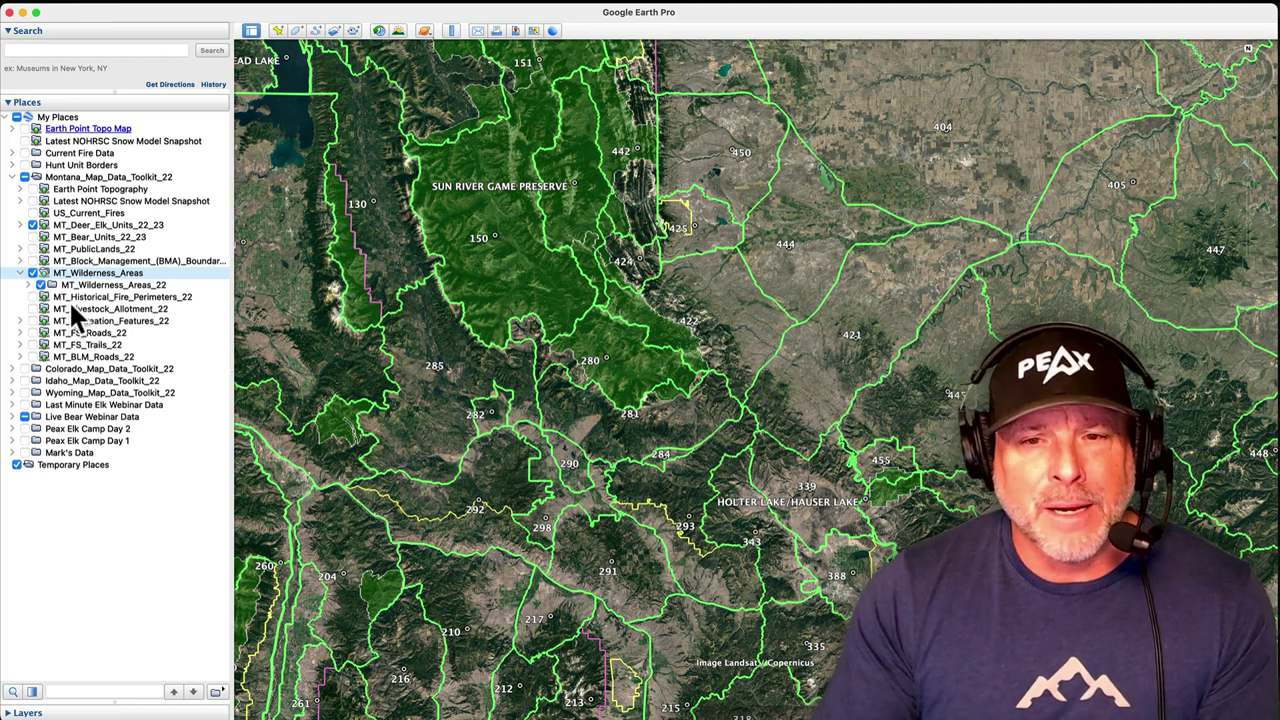
Collapse MT_Wilderness_Areas and show ID_Historical_Fires_FS_Perimeters_22, expanding its historical fires folder.
click(20, 273)
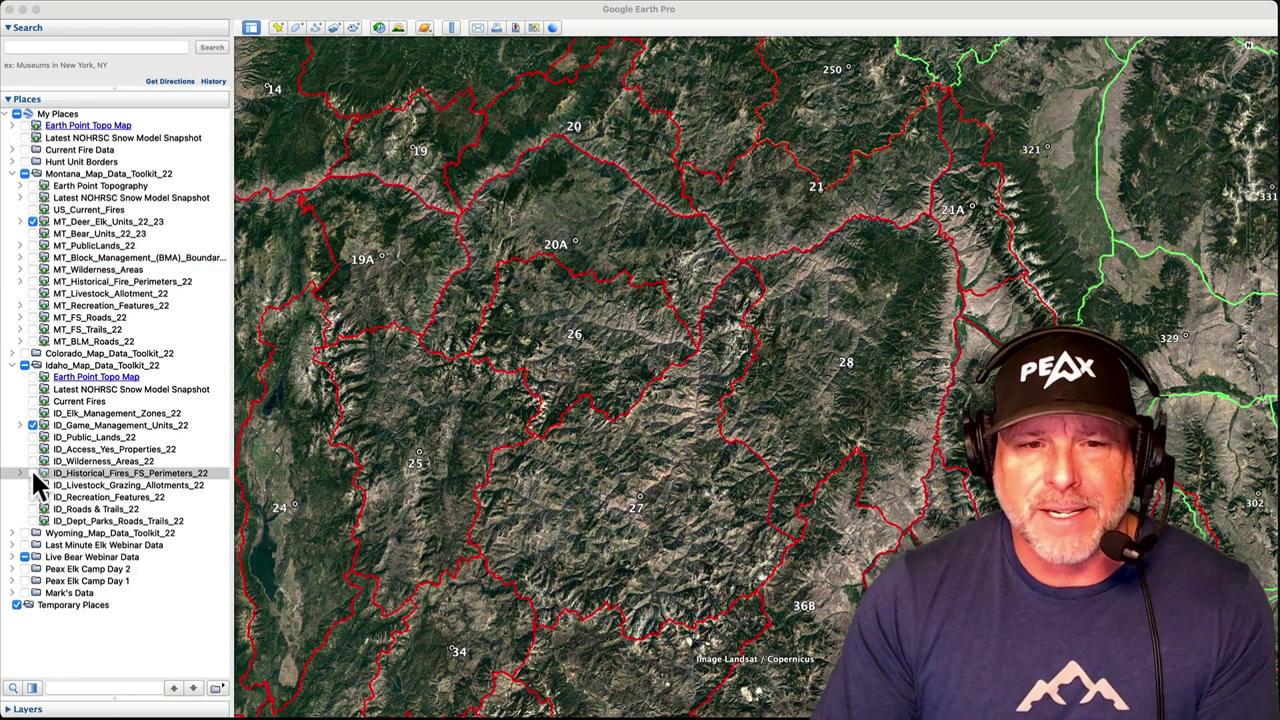
click(33, 474)
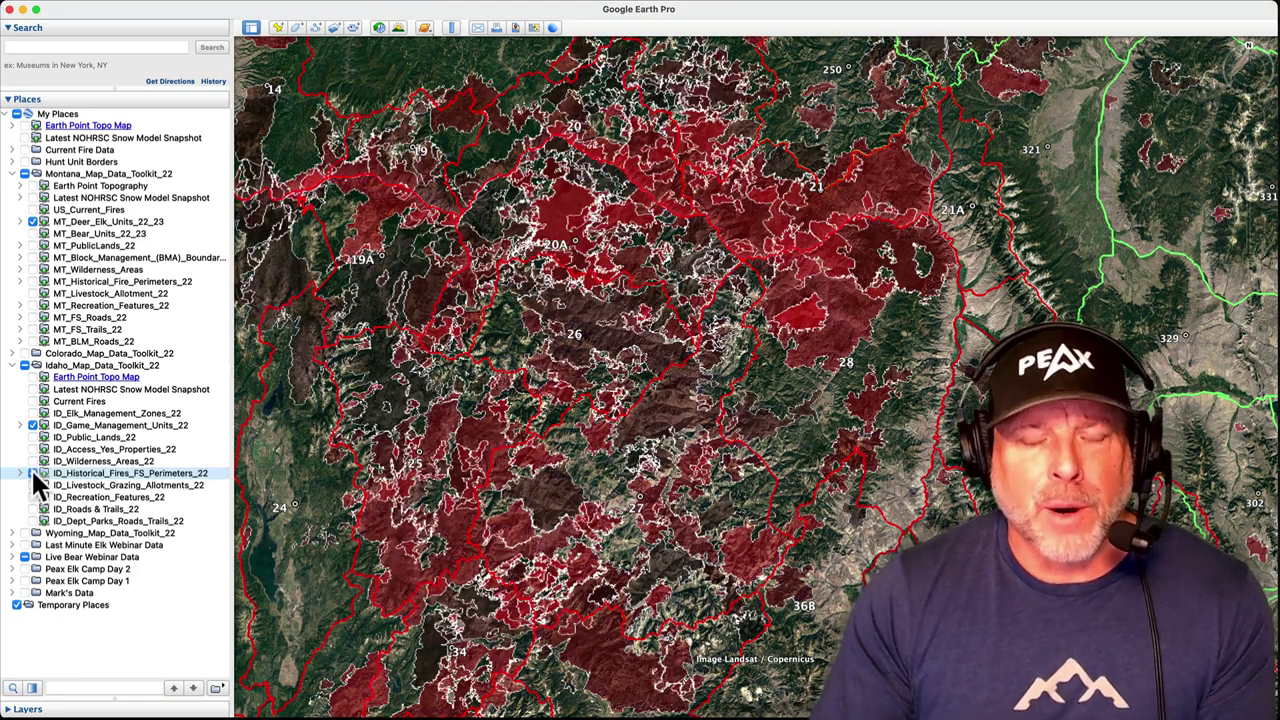
click(20, 474)
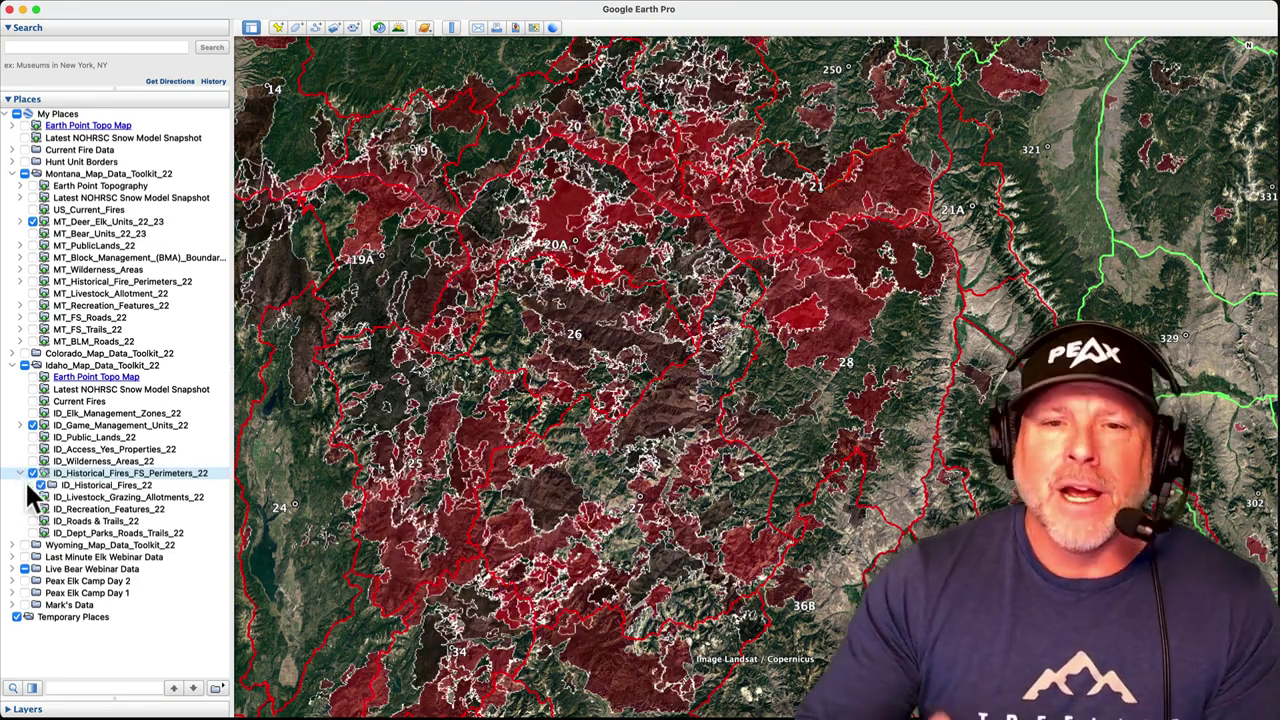
click(28, 485)
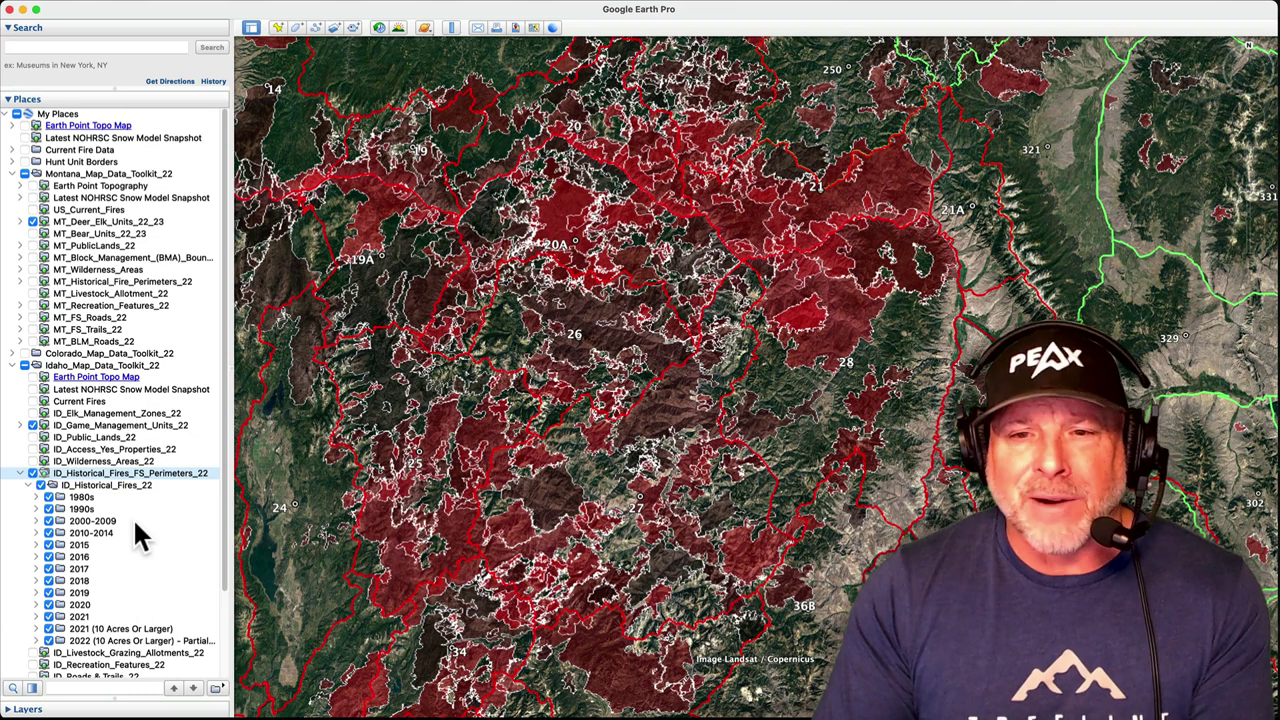
Select the 2019 and 2018 fire sublayers, then turn on Colorado livestock allotments.
click(50, 594)
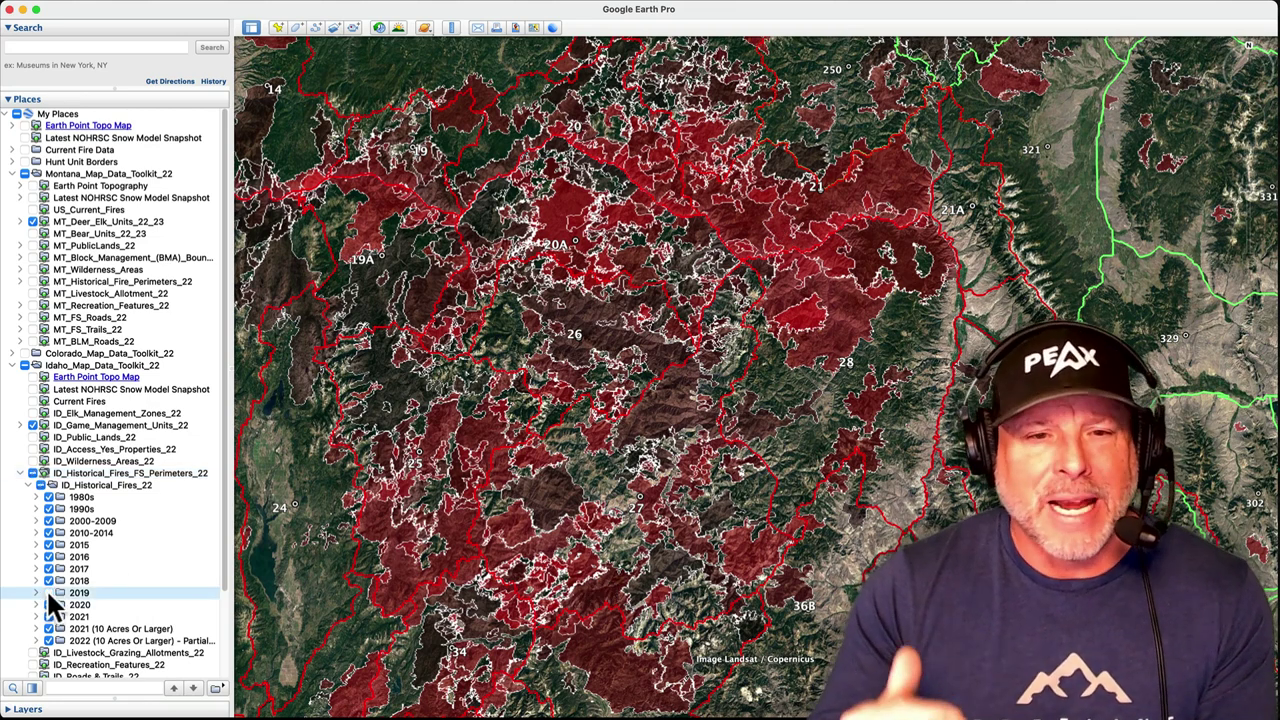
click(47, 581)
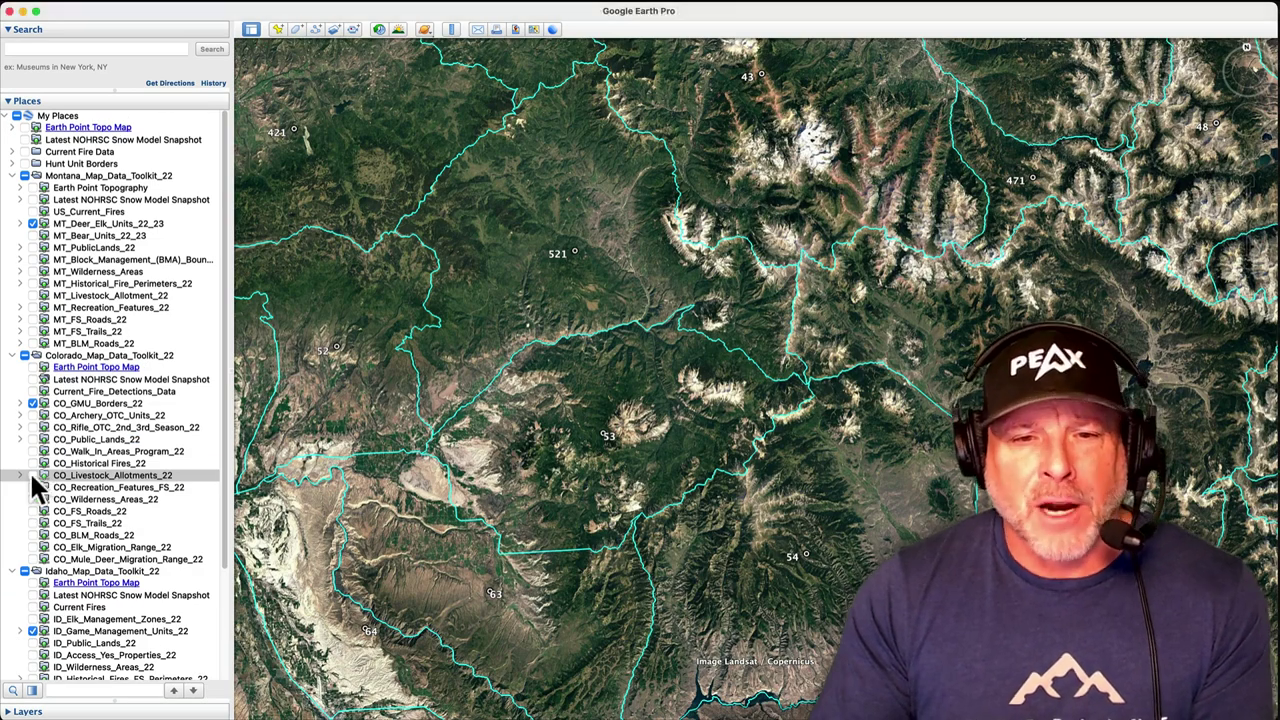
click(33, 476)
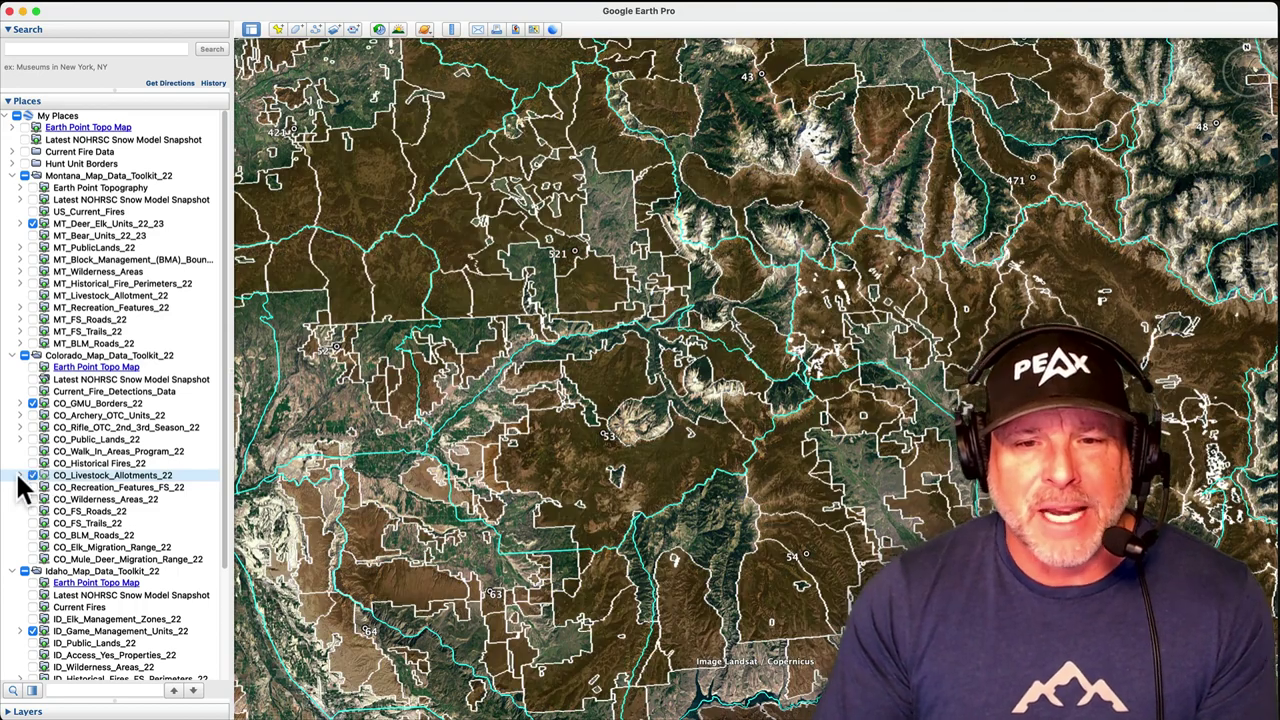
View a livestock allotment's attributes, then show CO_Recreation_Features_FS_22 and open McClure Campground's details.
click(21, 476)
click(372, 187)
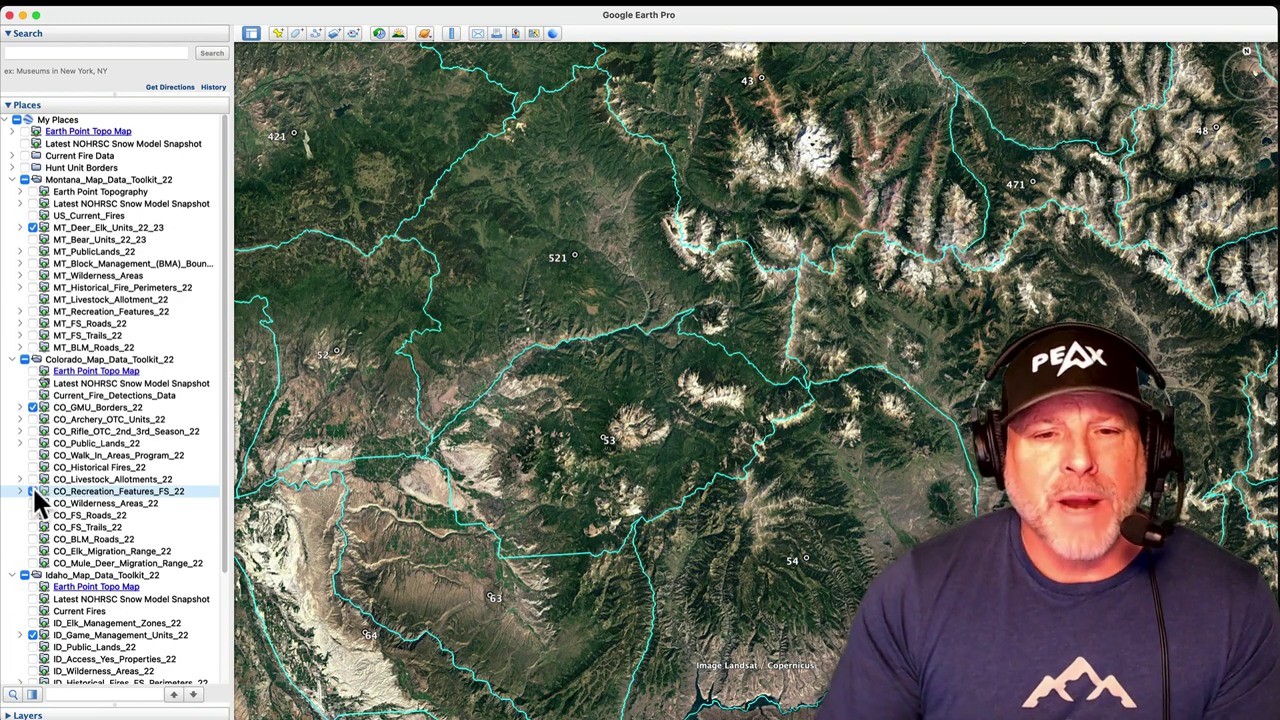
click(33, 491)
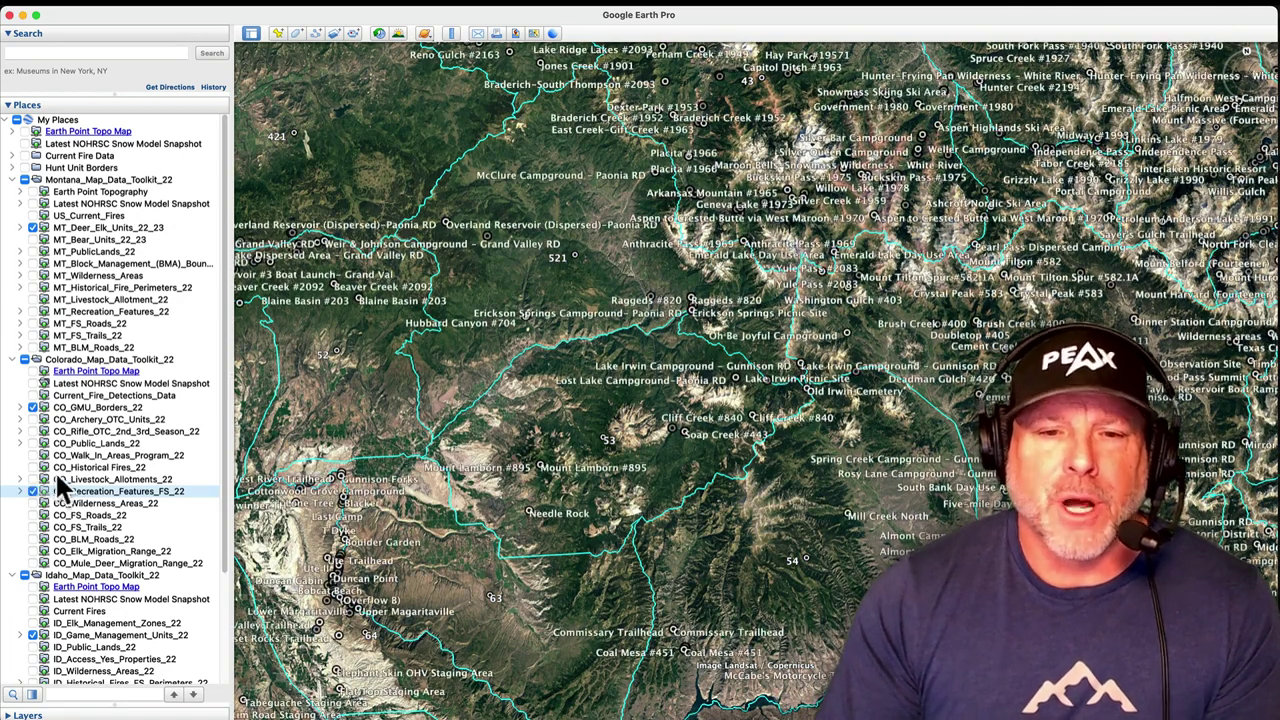
click(652, 186)
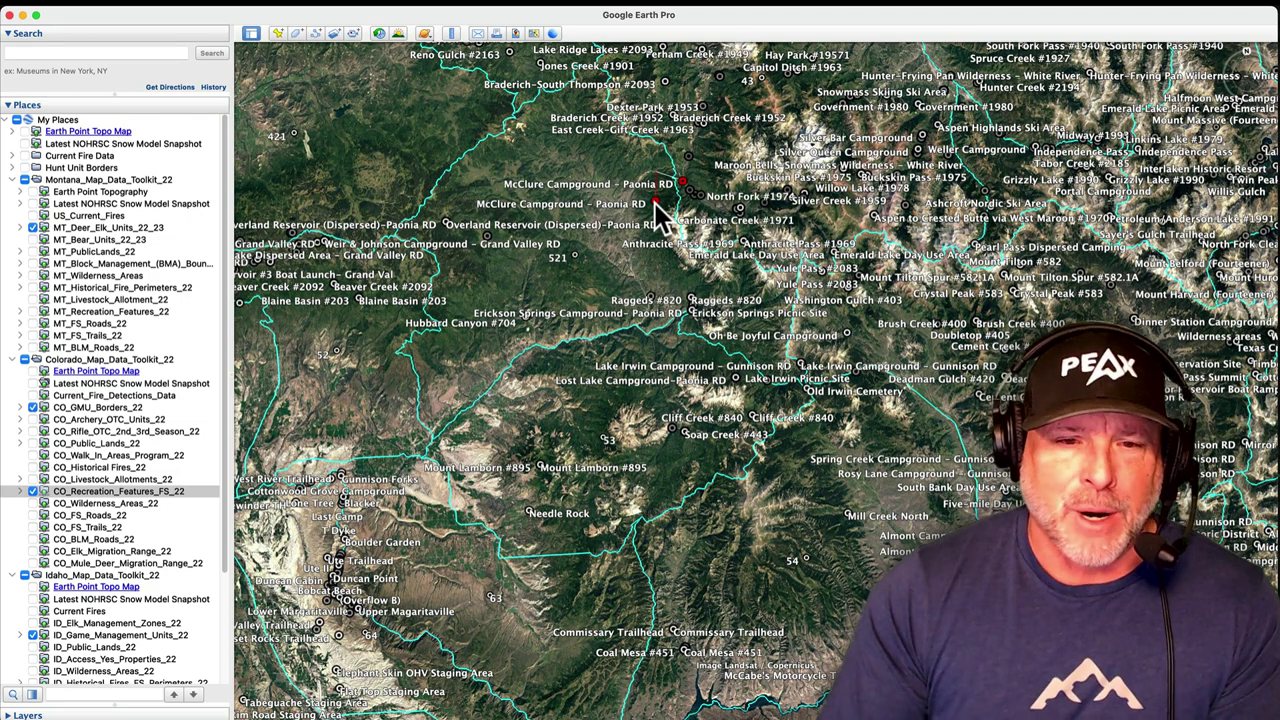
click(655, 202)
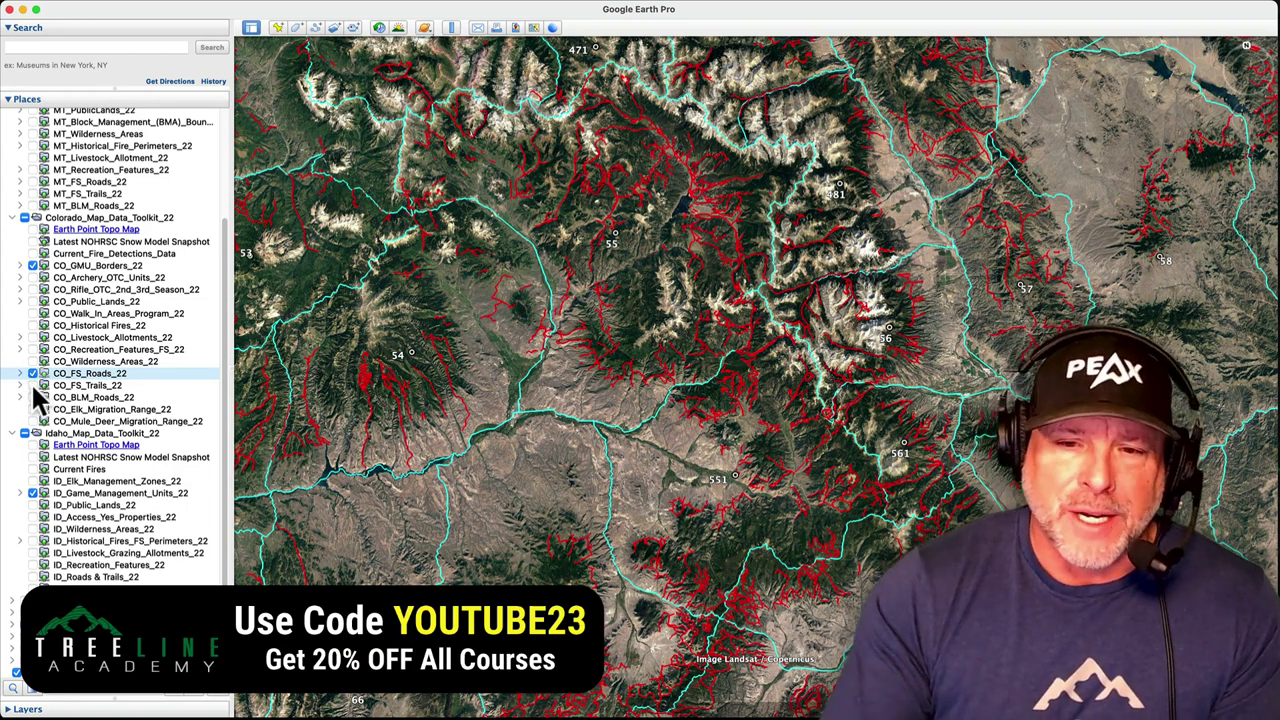
Turn on the CO_FS_Trails_22 and CO_BLM_Roads_22 layers over the forest roads.
click(33, 385)
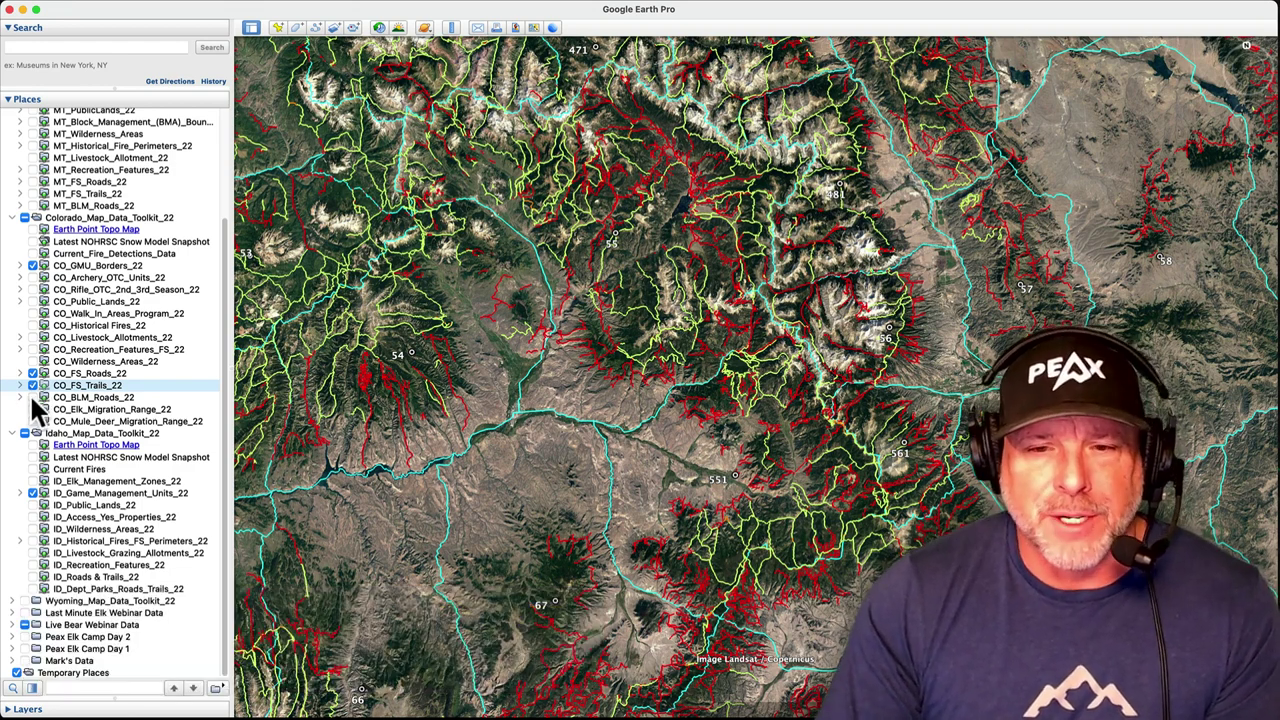
click(33, 397)
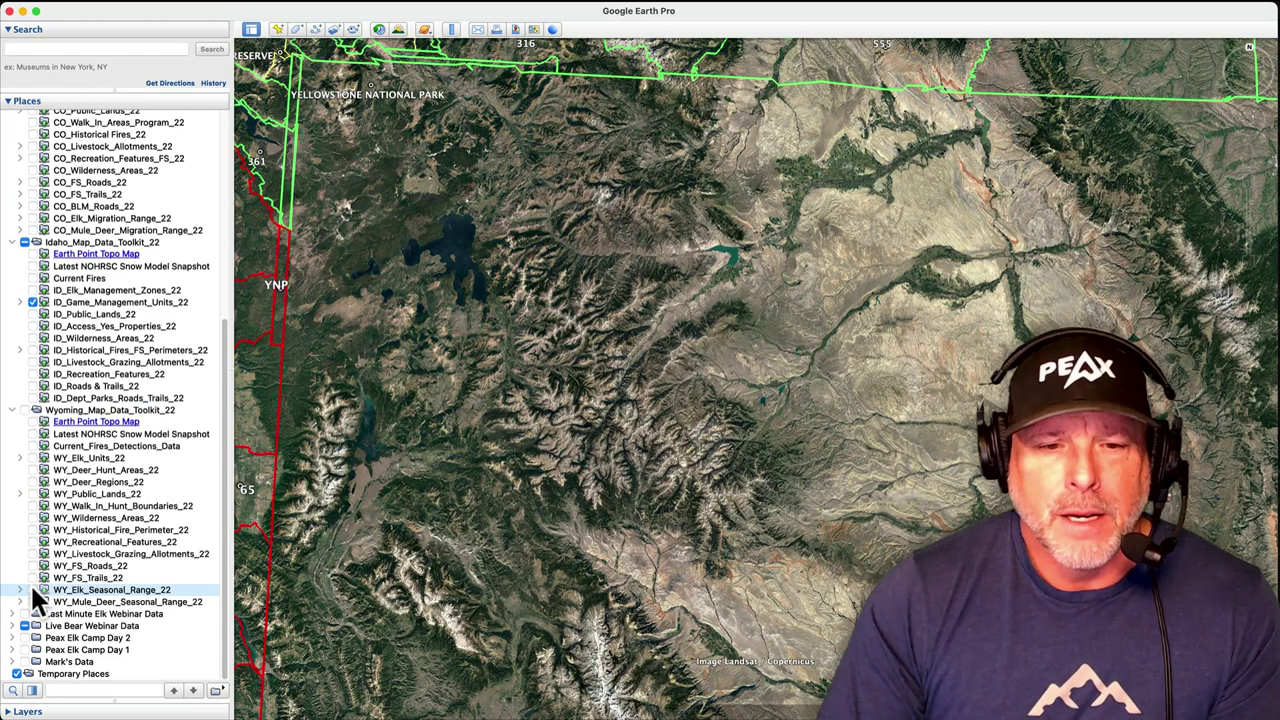
Show and expand WY_Elk_Seasonal_Range_22, then briefly toggle CO_Archery_OTC_Units_22 on and off.
click(33, 590)
click(20, 591)
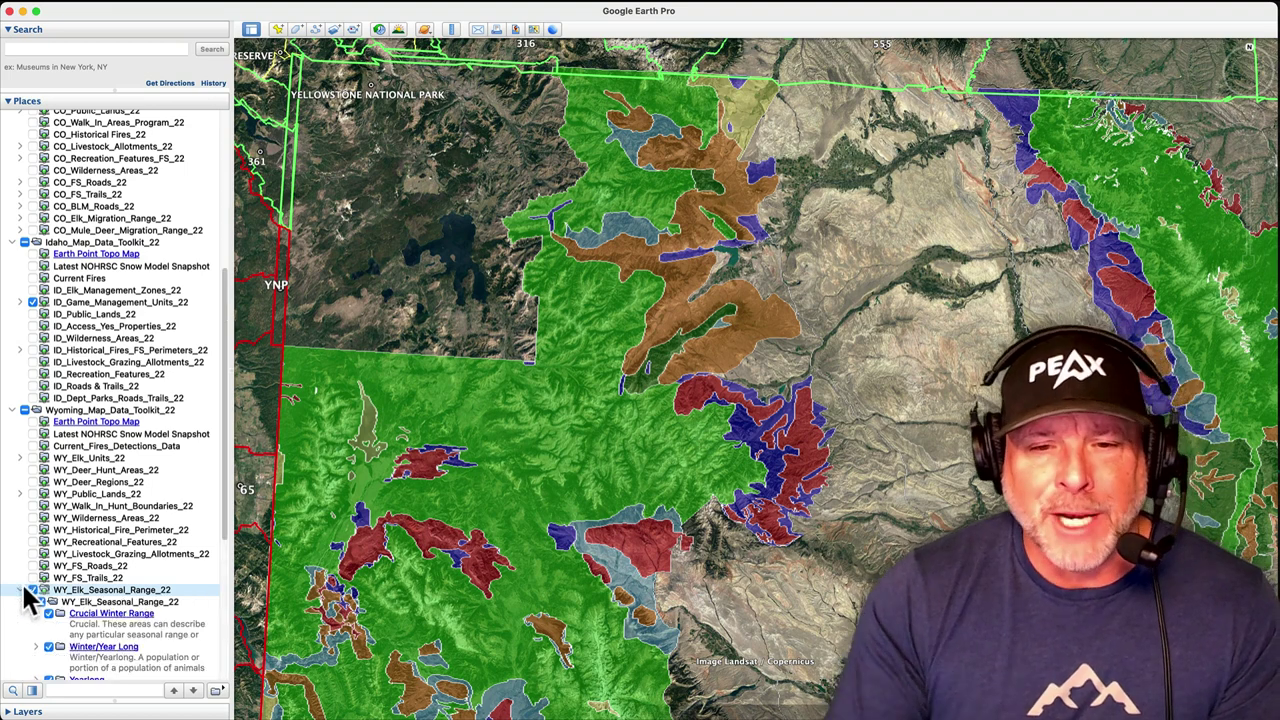
scroll(85, 596, down, 10)
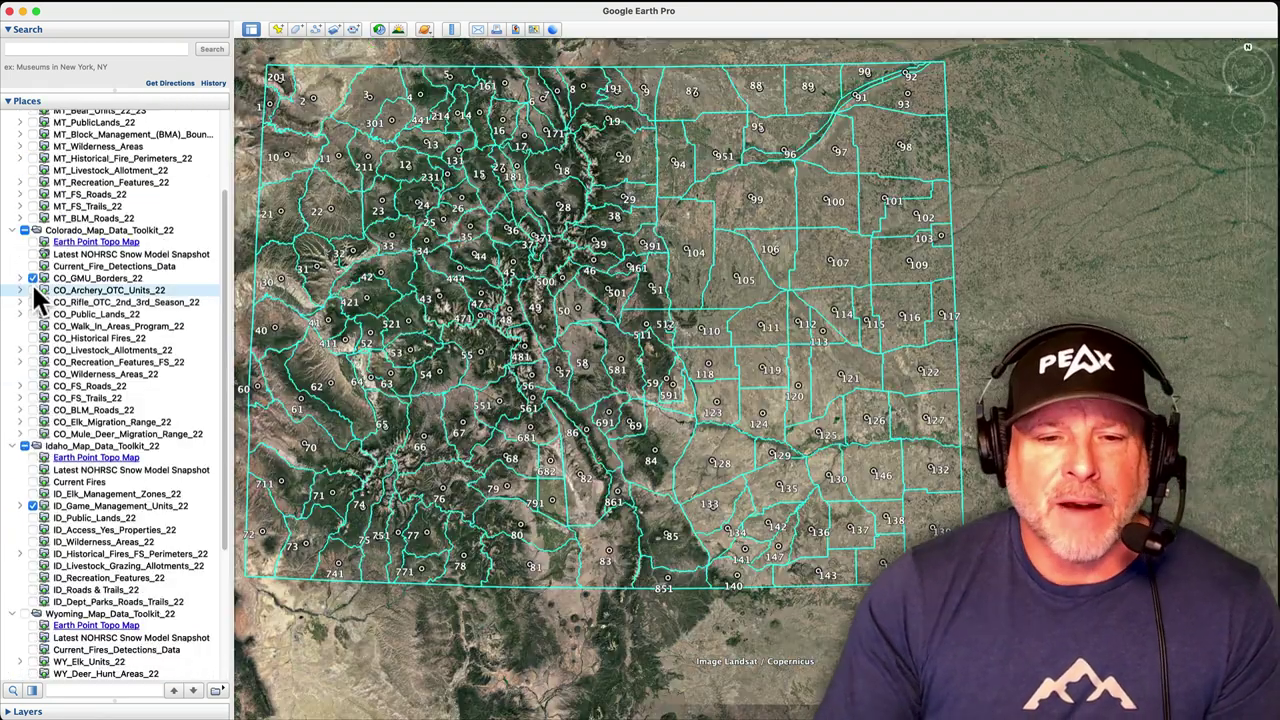
click(33, 290)
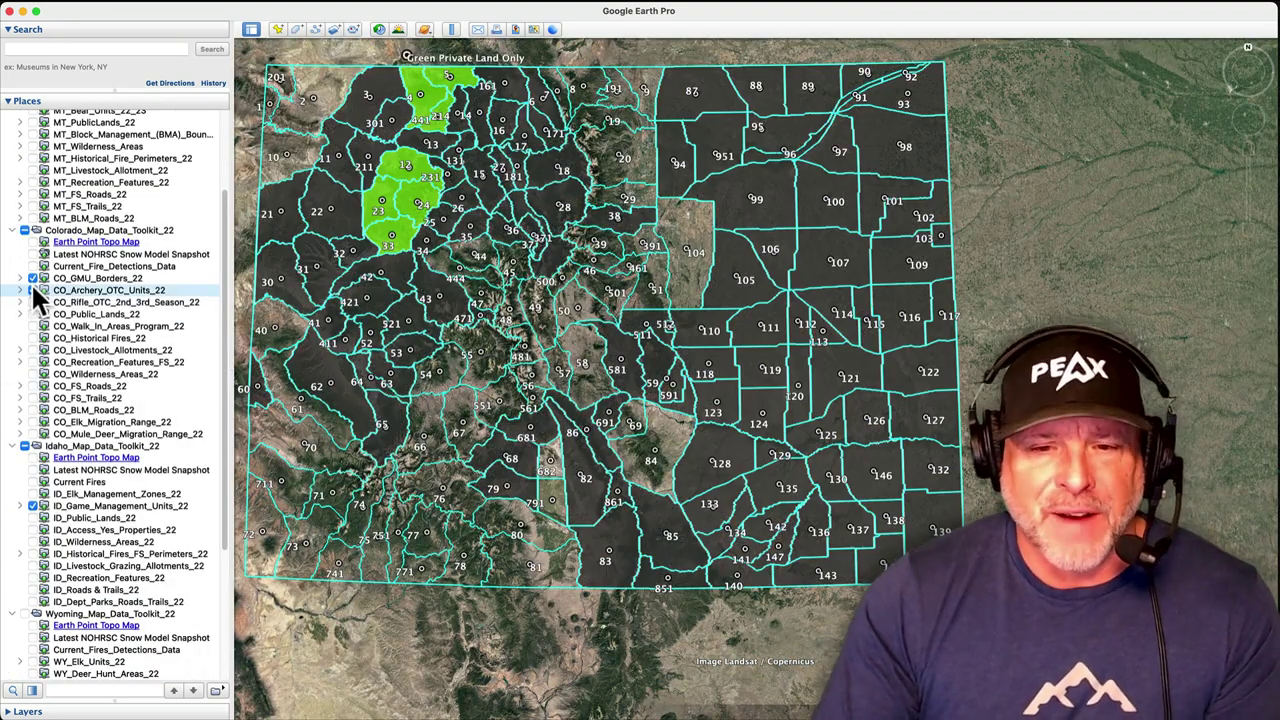
click(33, 290)
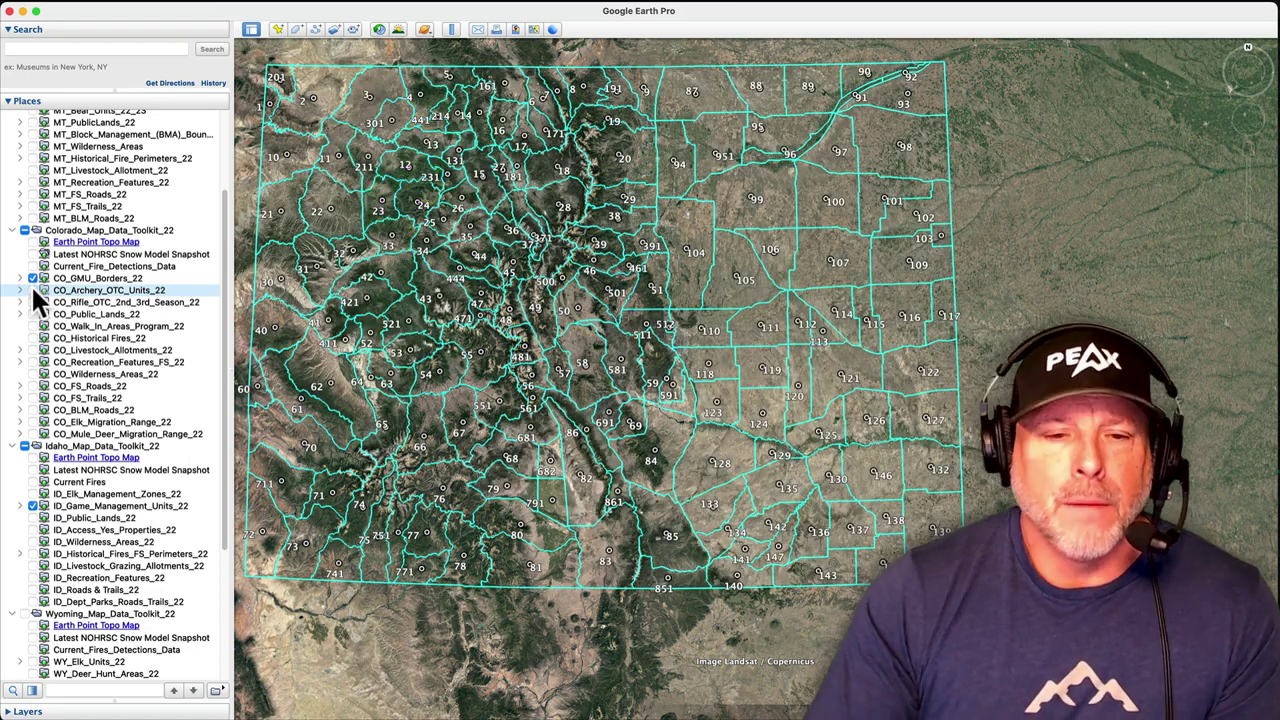
Show the Colorado rifle OTC 3rd season units and read through the toolkit Introduction lesson.
click(33, 302)
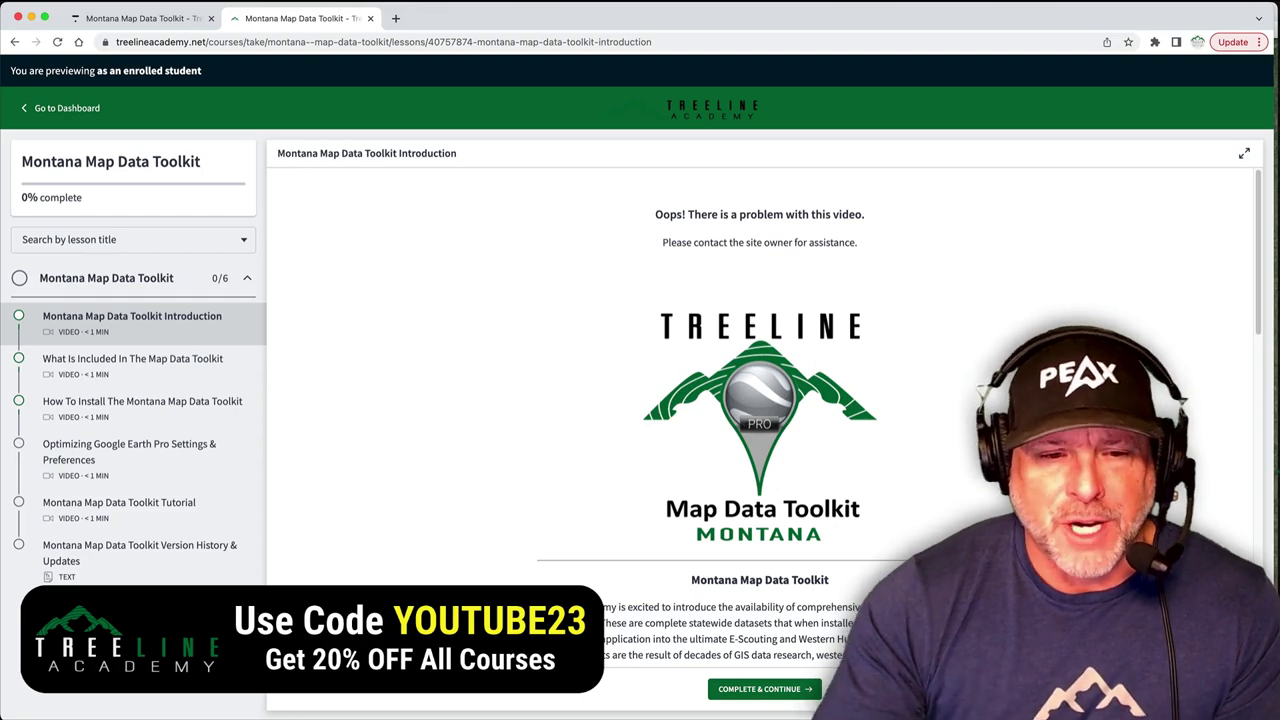
scroll(760, 420, down, 10)
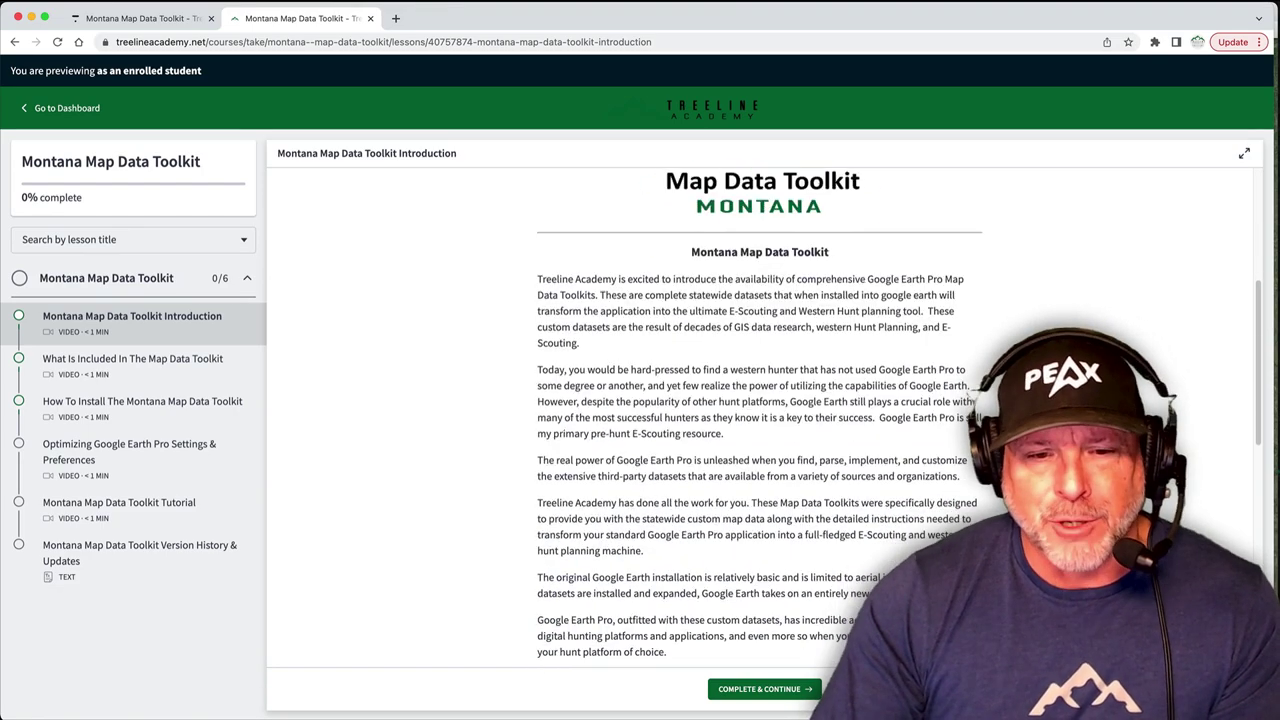
scroll(760, 420, down, 5)
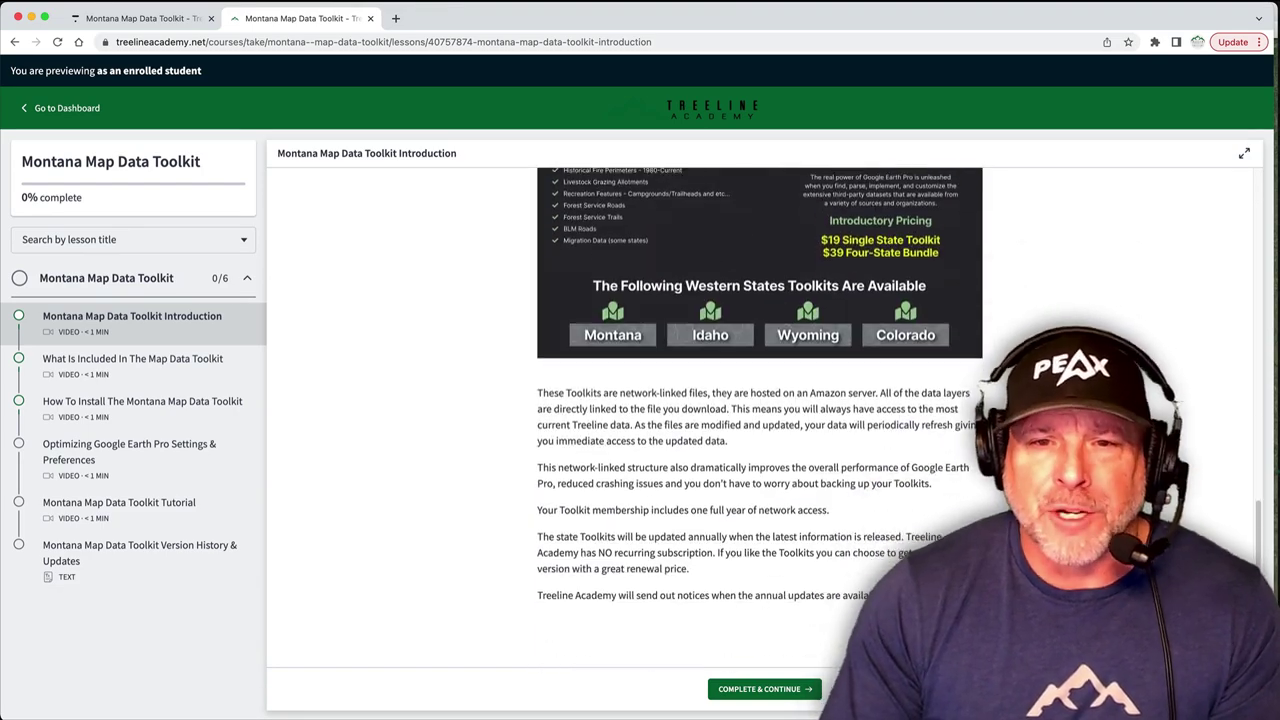
Read the 'What Is Included In The Map Data Toolkit' lesson, then go to 'How To Install'.
click(180, 362)
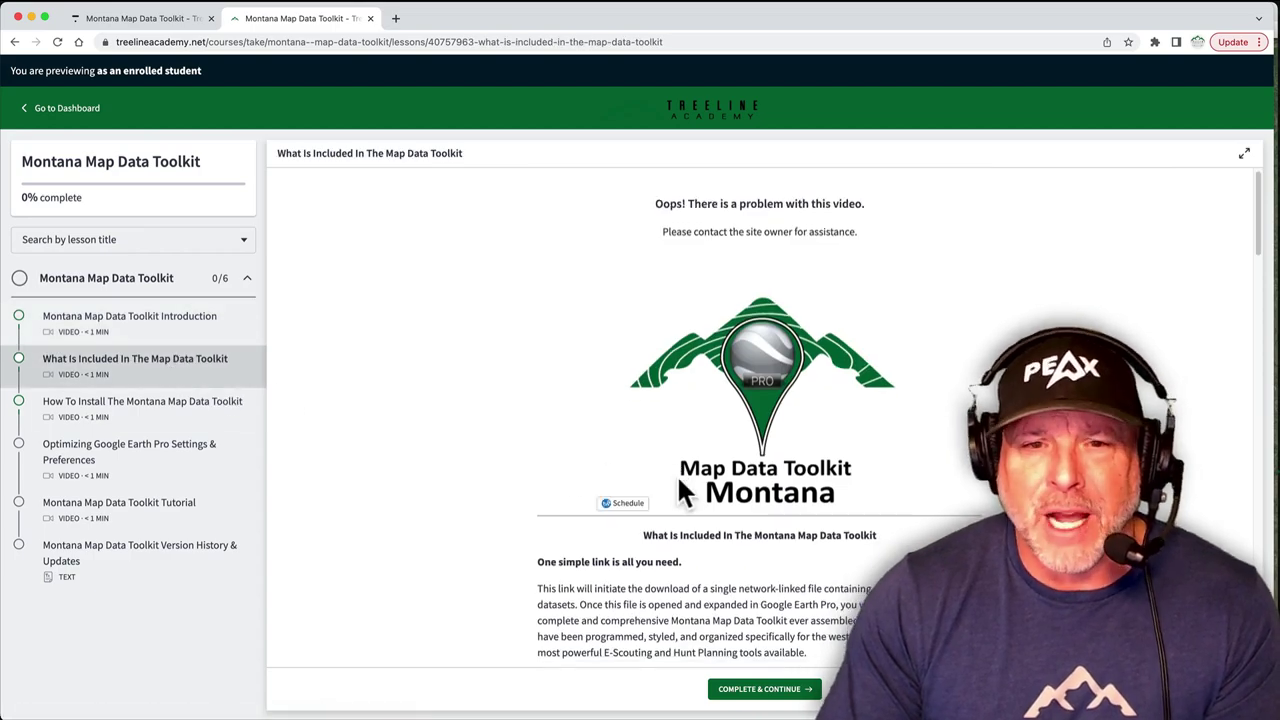
scroll(677, 474, down, 10)
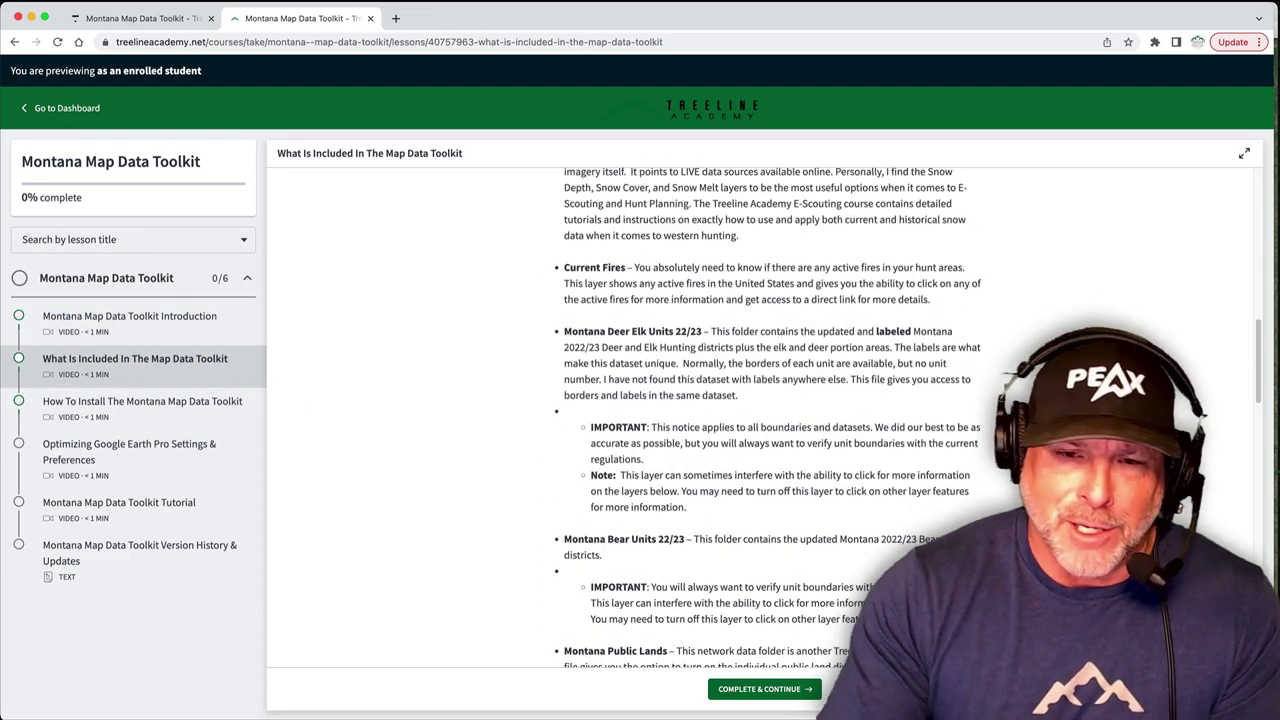
scroll(760, 420, down, 15)
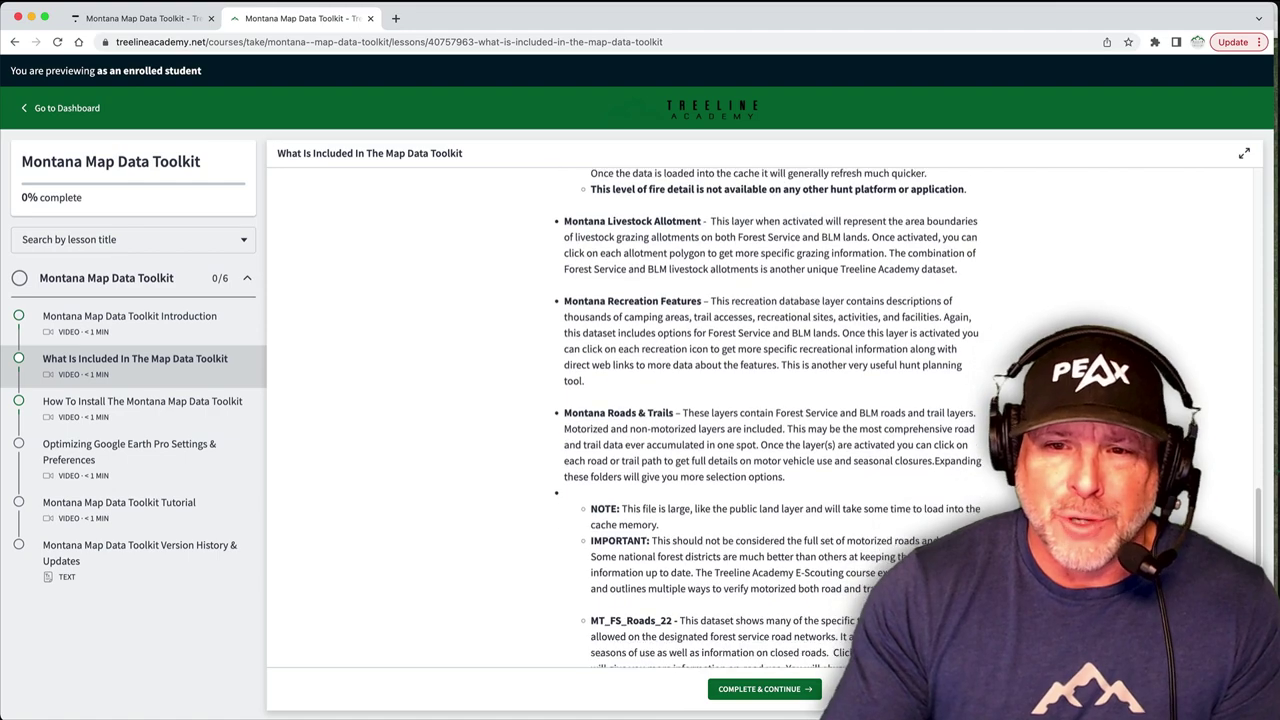
scroll(760, 420, down, 2)
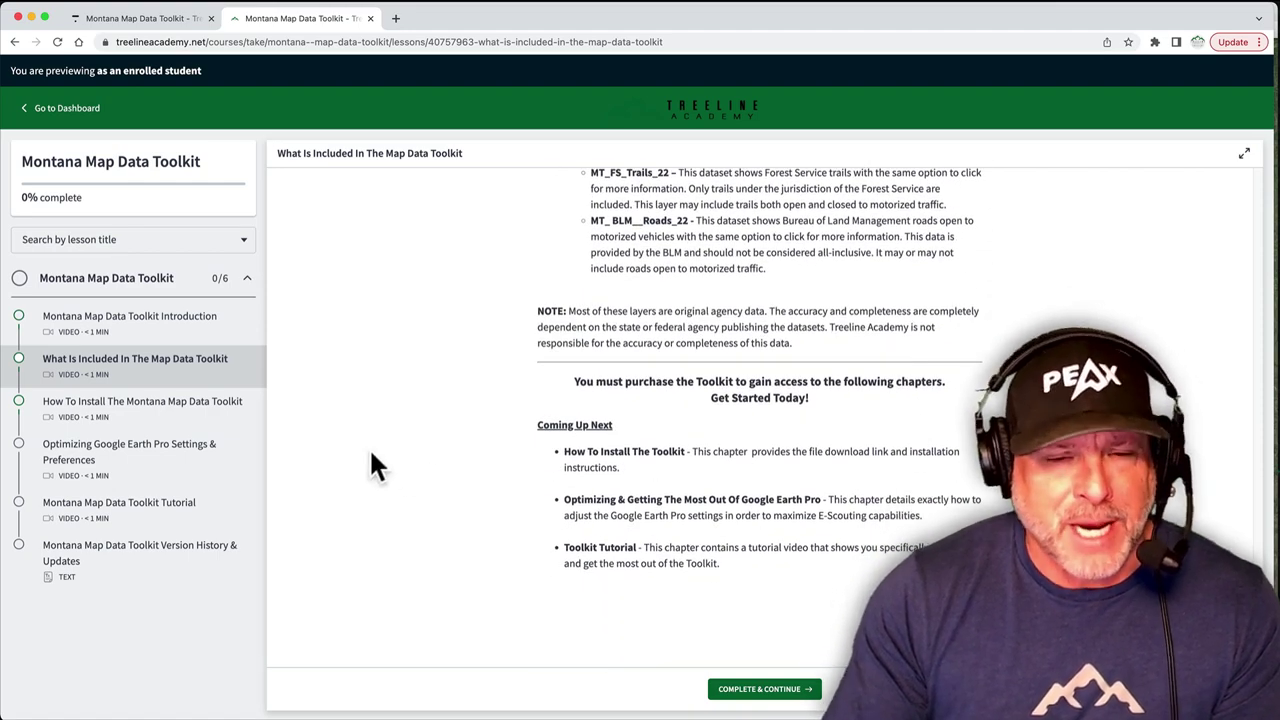
click(206, 412)
scroll(760, 420, down, 8)
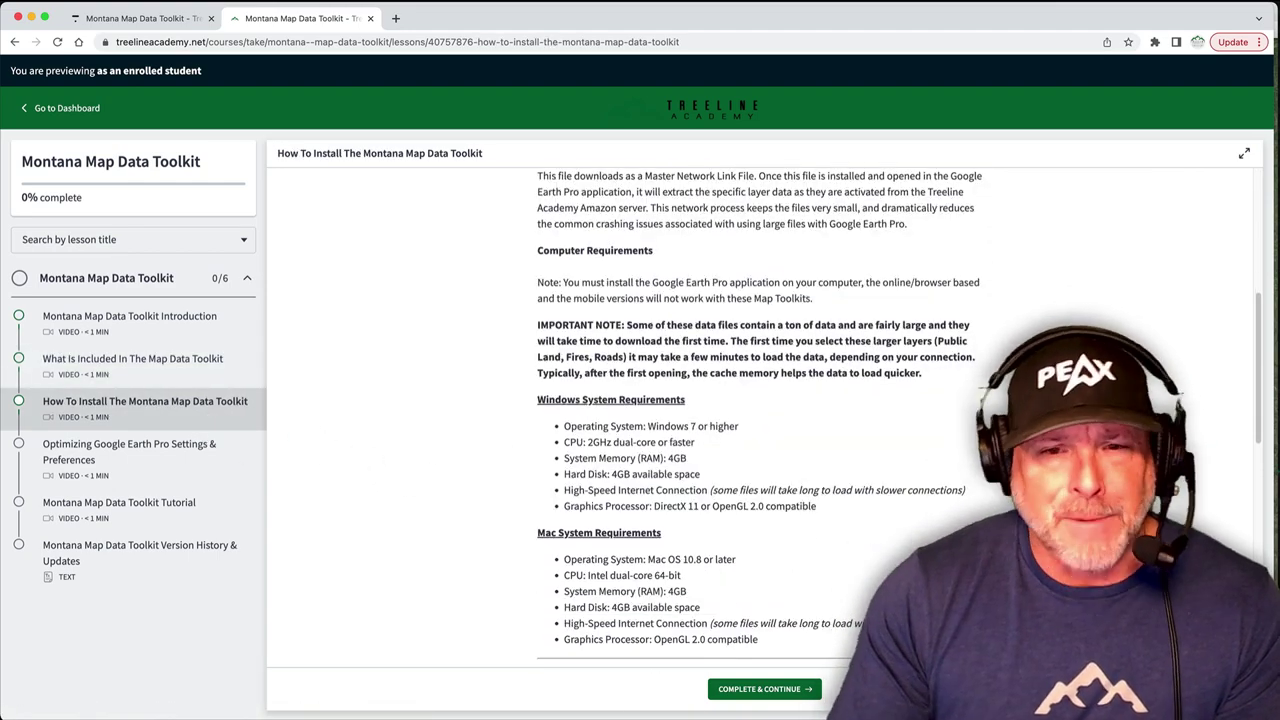
Finish the install lesson and read 'Optimizing Google Earth Pro Settings & Preferences'.
scroll(760, 420, down, 10)
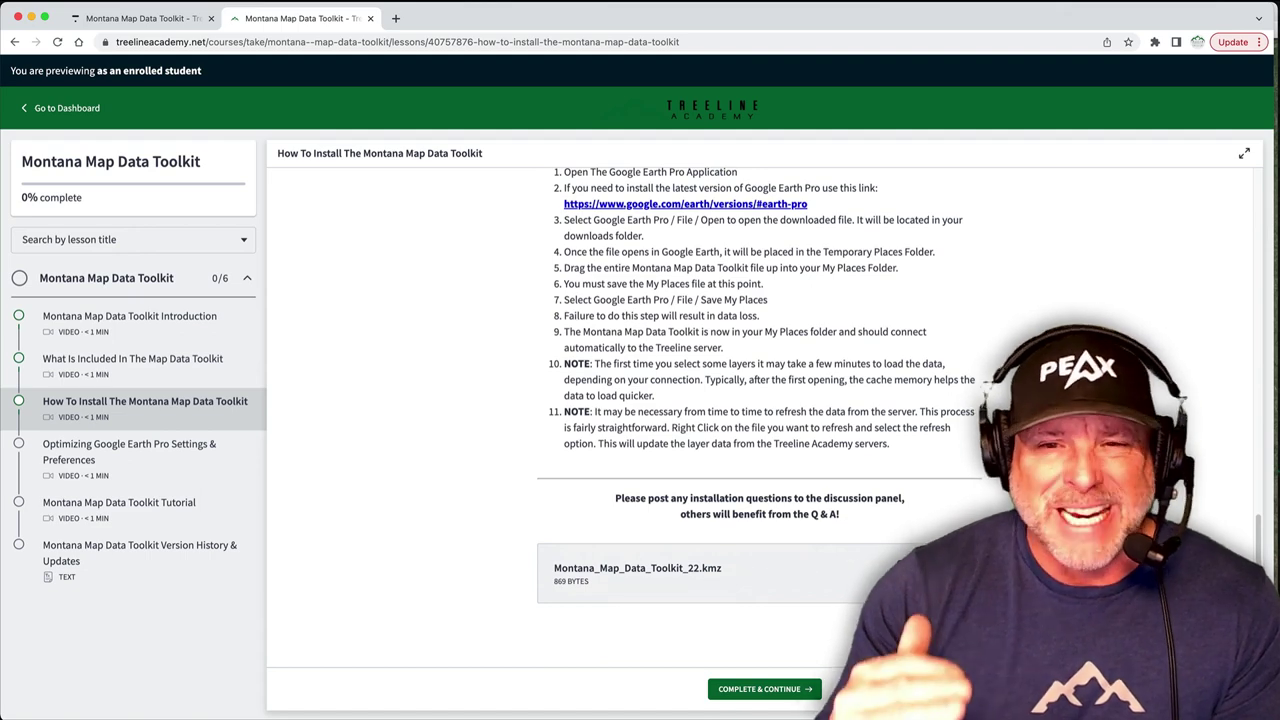
click(187, 456)
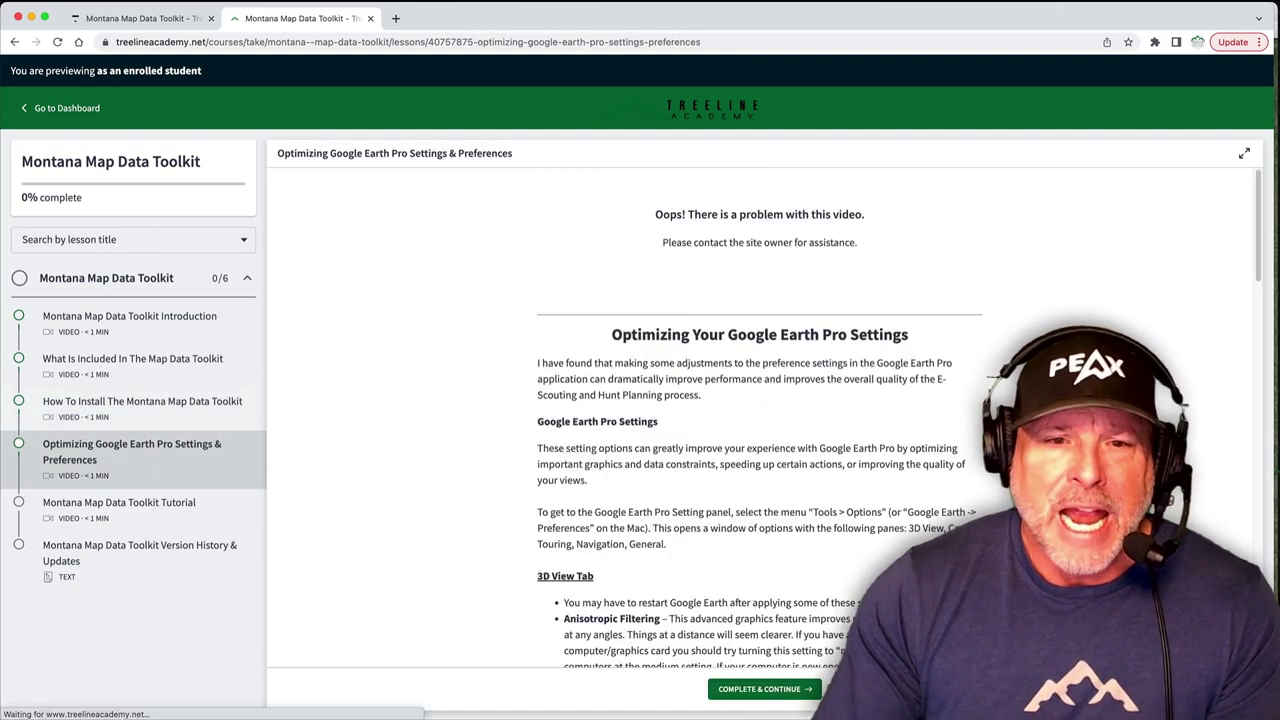
scroll(760, 420, down, 3)
scroll(760, 420, down, 8)
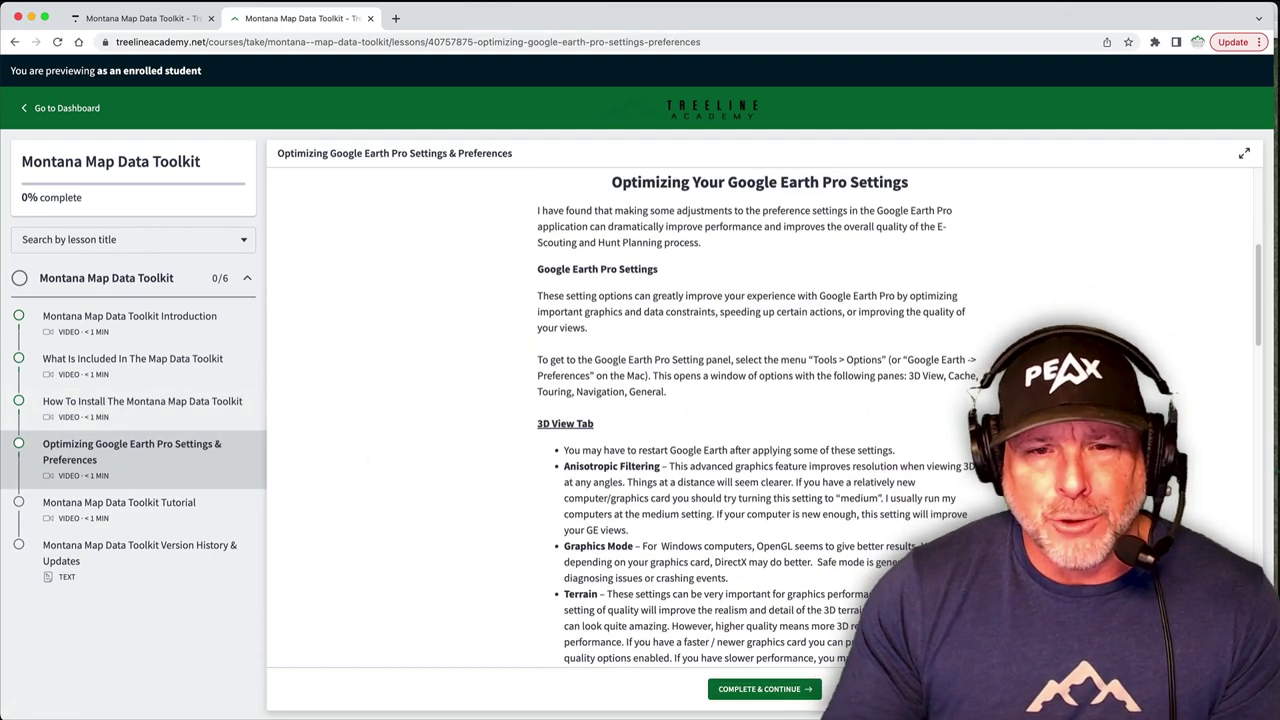
scroll(760, 420, down, 10)
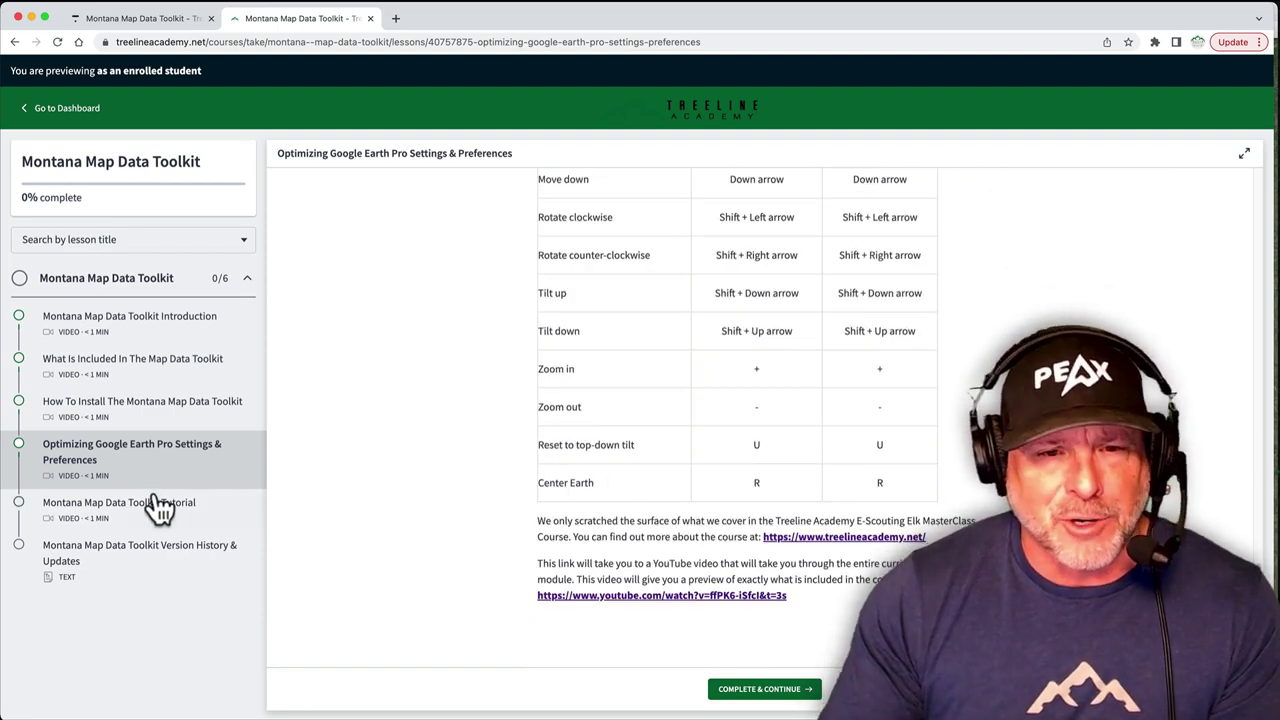
Open and read the Montana Map Data Toolkit Tutorial lesson.
click(158, 508)
scroll(760, 420, down, 3)
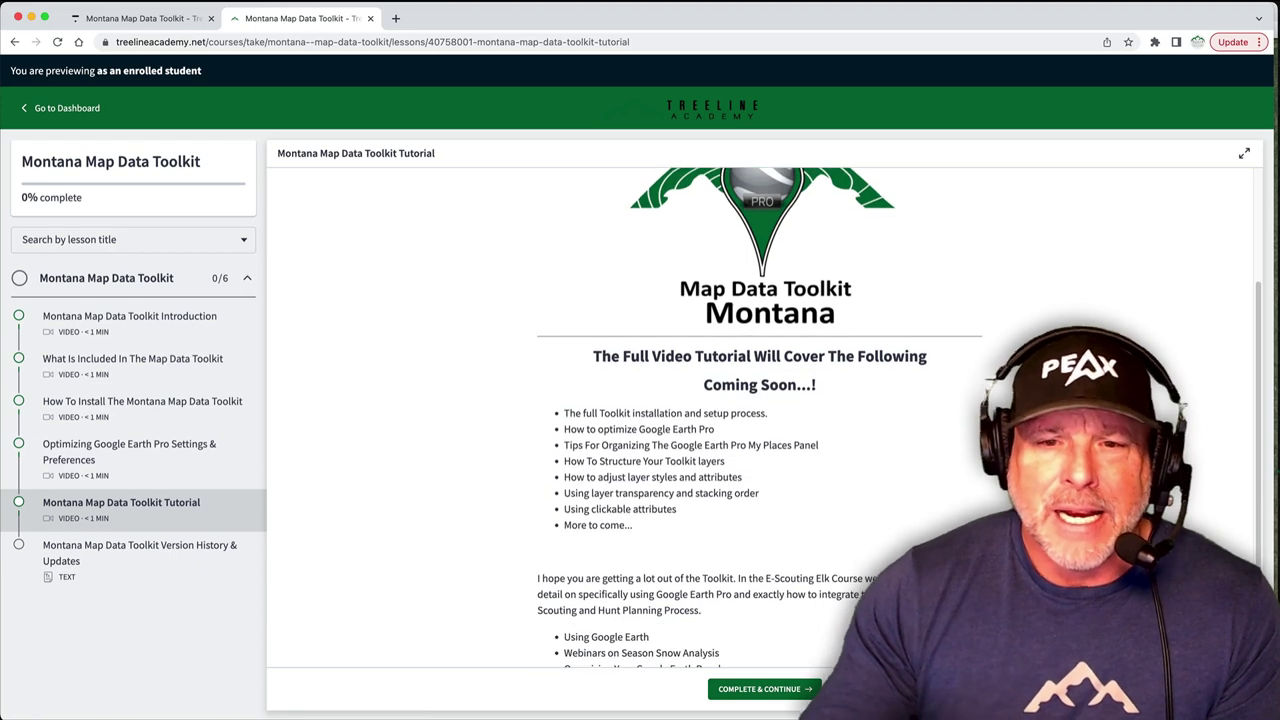
scroll(760, 420, down, 3)
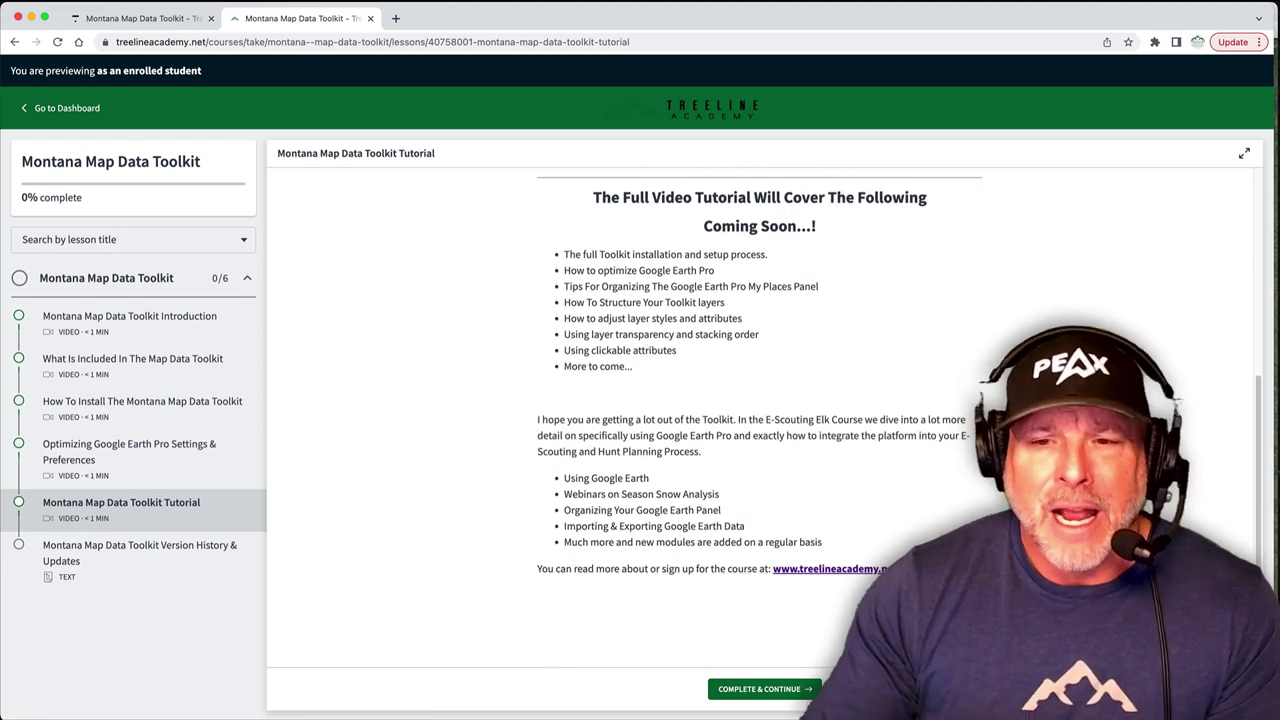